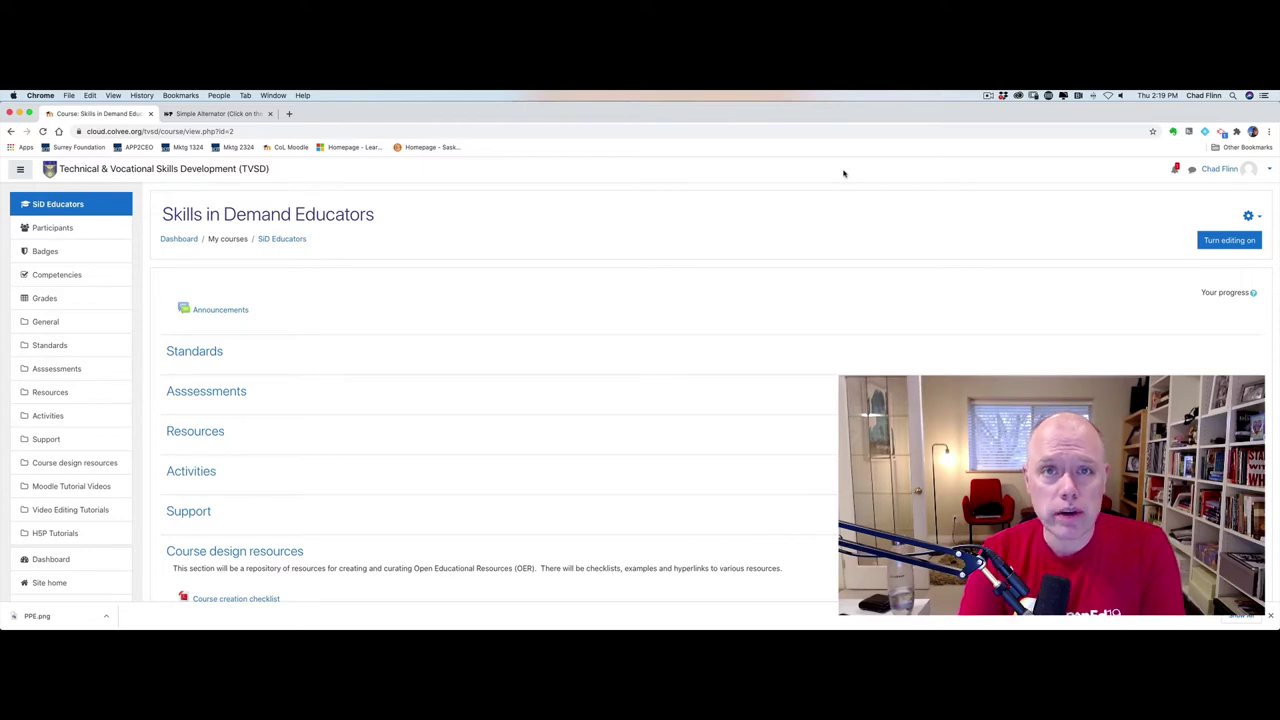
# On the Simple Alternator example, open and close the Armature hotspot popup
pyautogui.click(222, 113)
pyautogui.scroll(-4, 702, 374)
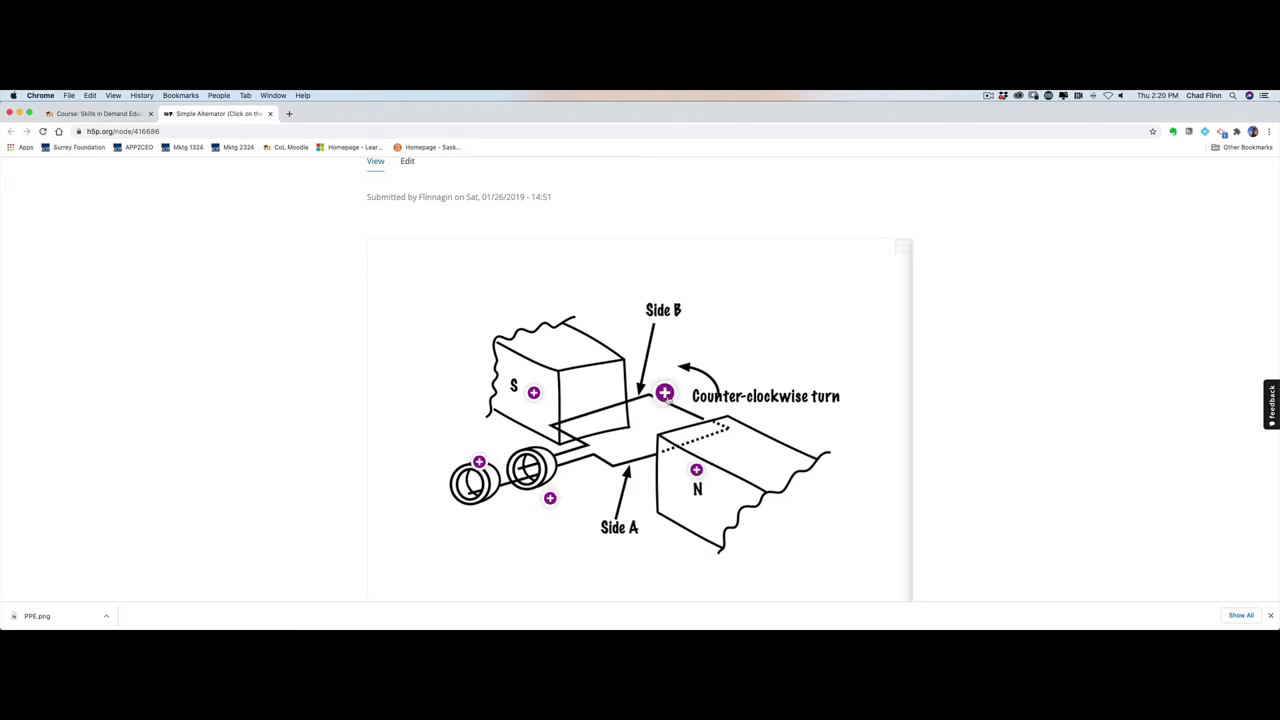
pyautogui.click(665, 393)
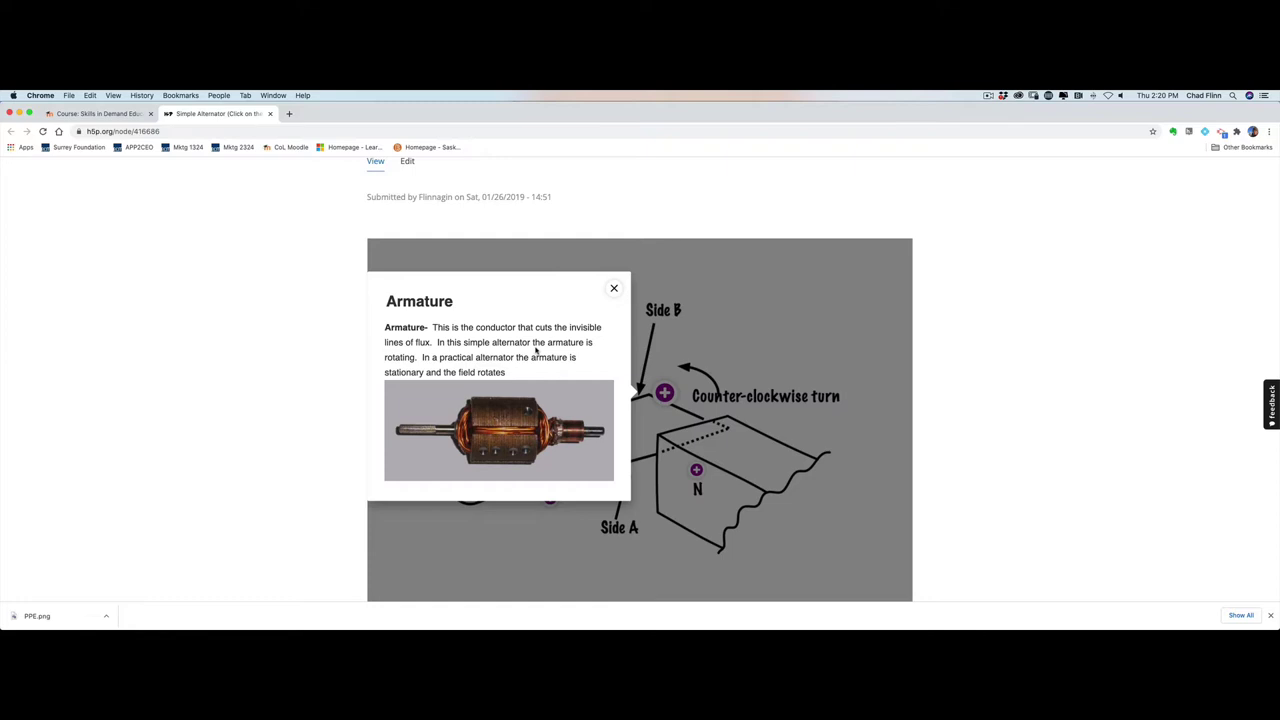
pyautogui.click(614, 289)
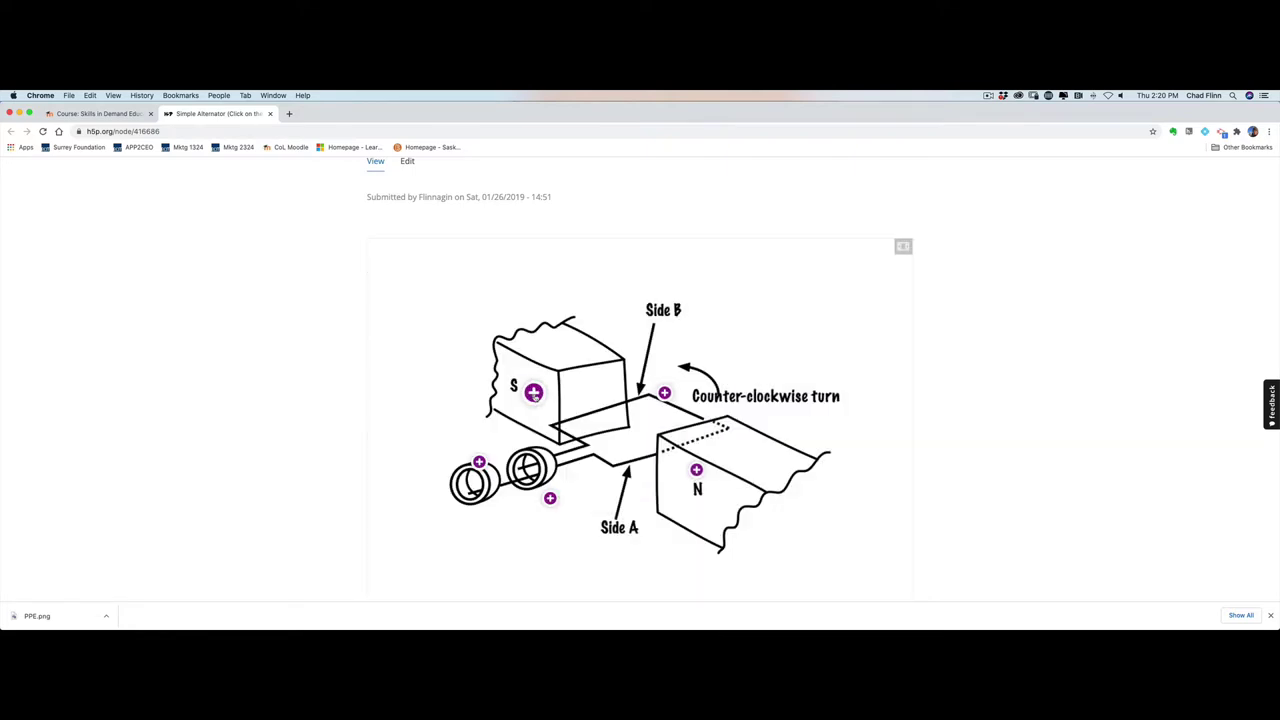
# View the Field pole and Slip Rings popups, then go back to the Moodle course
pyautogui.click(533, 393)
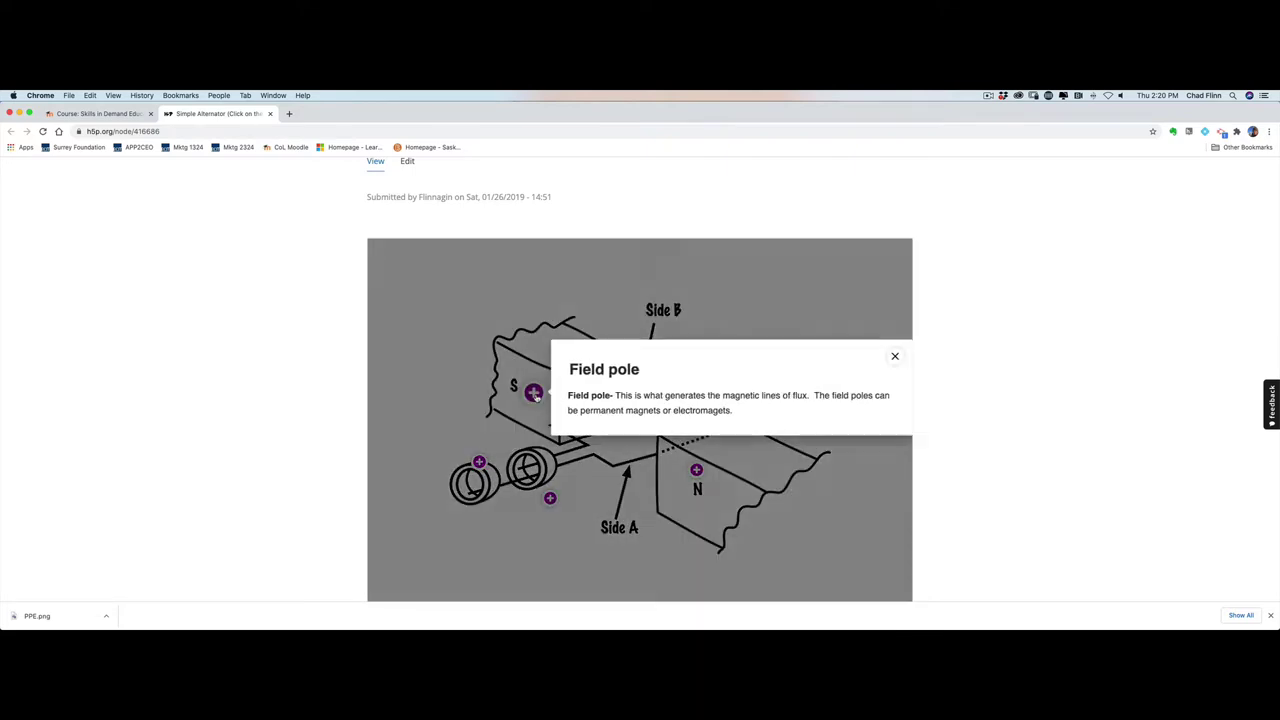
pyautogui.click(895, 357)
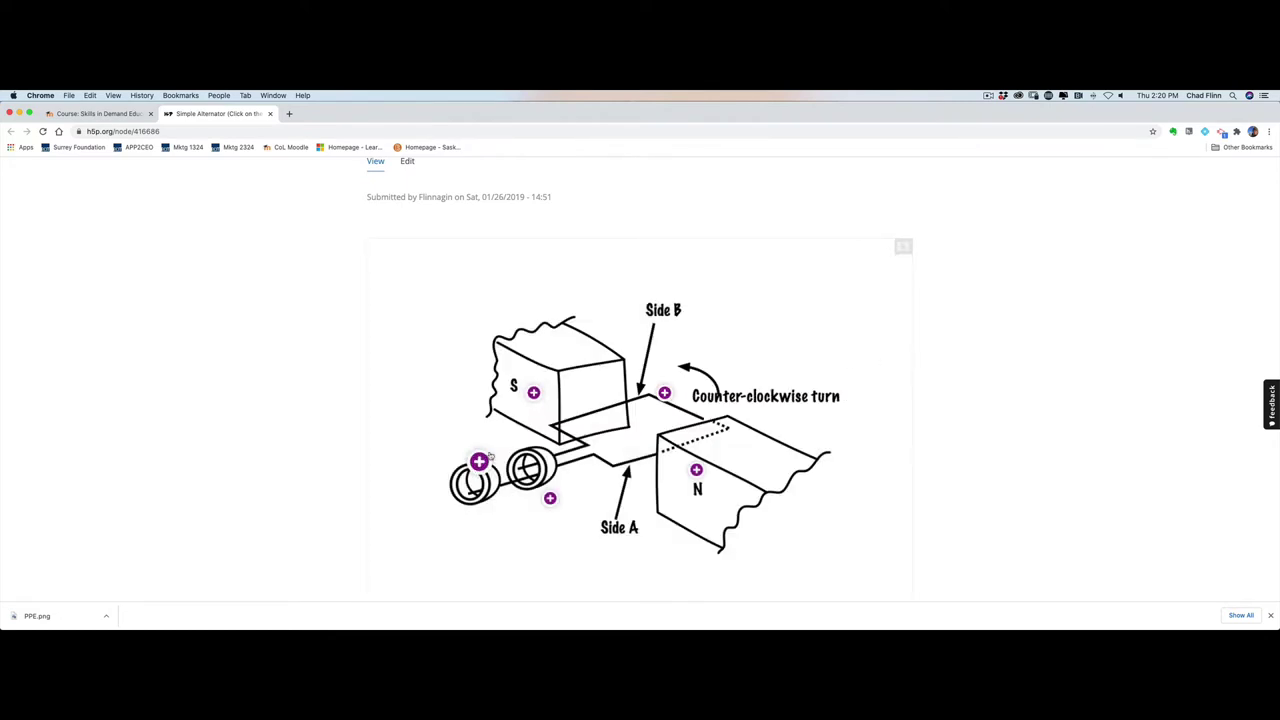
pyautogui.click(479, 462)
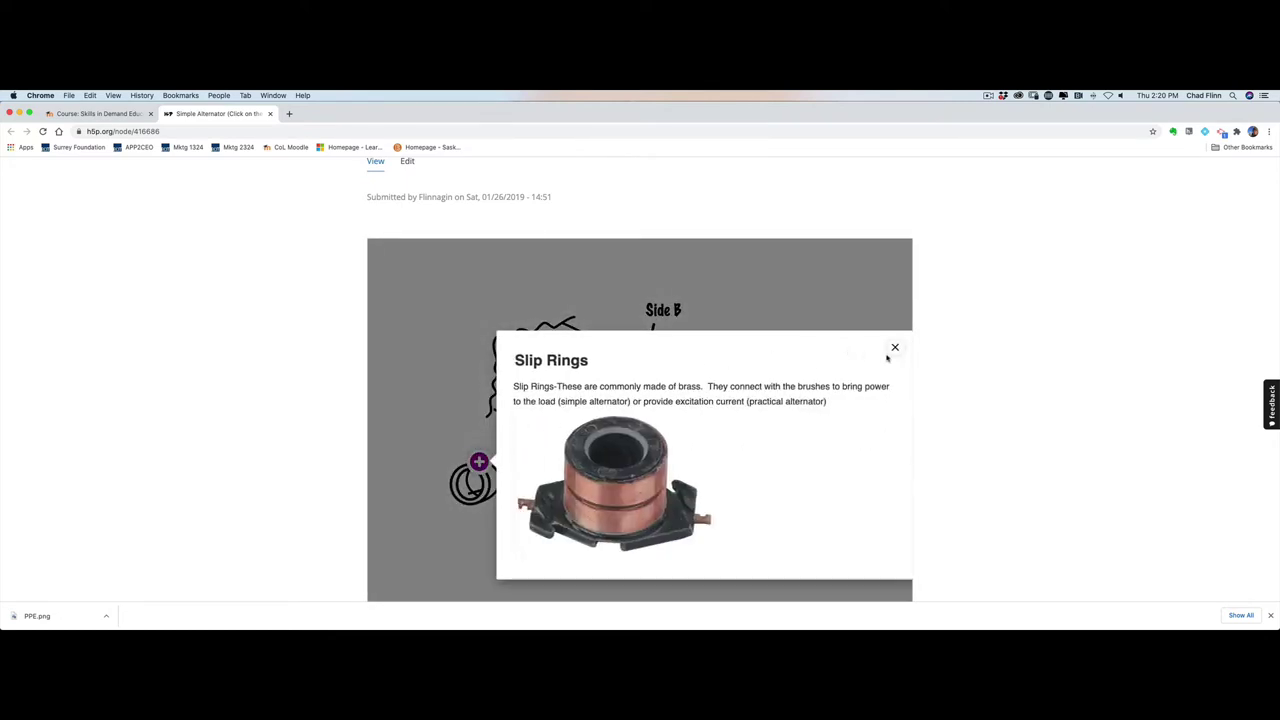
pyautogui.click(895, 348)
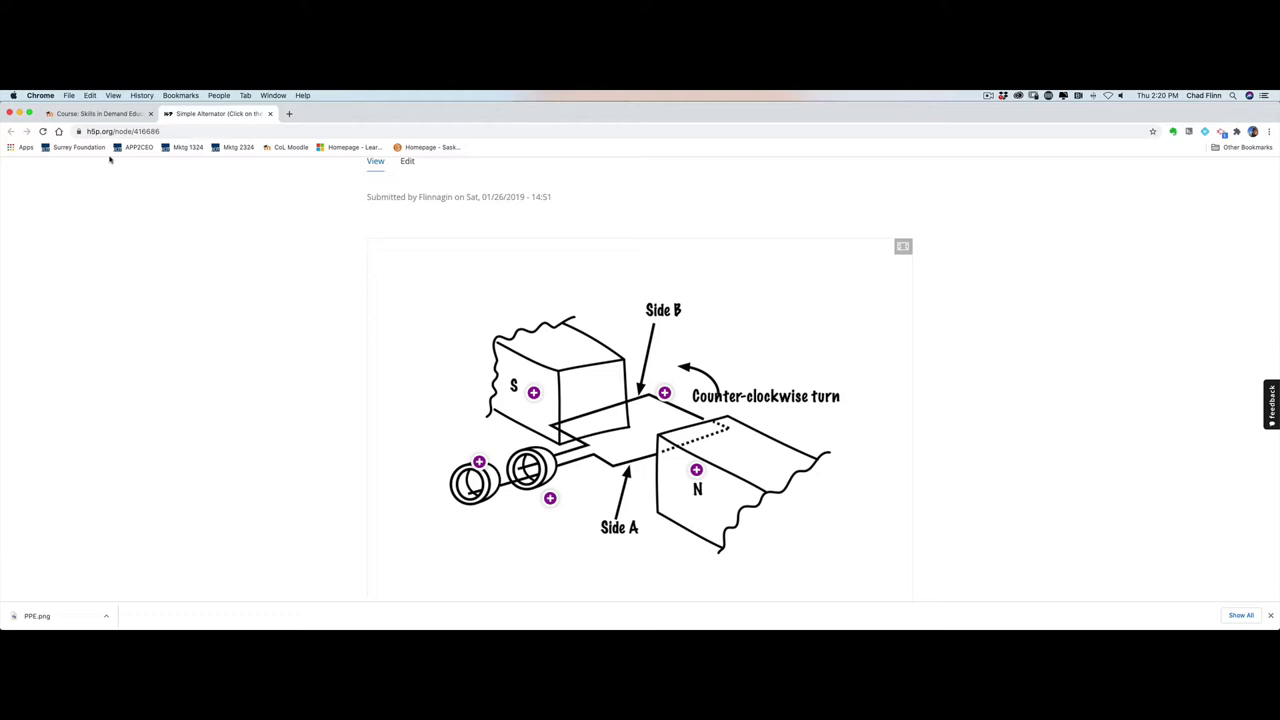
pyautogui.click(105, 115)
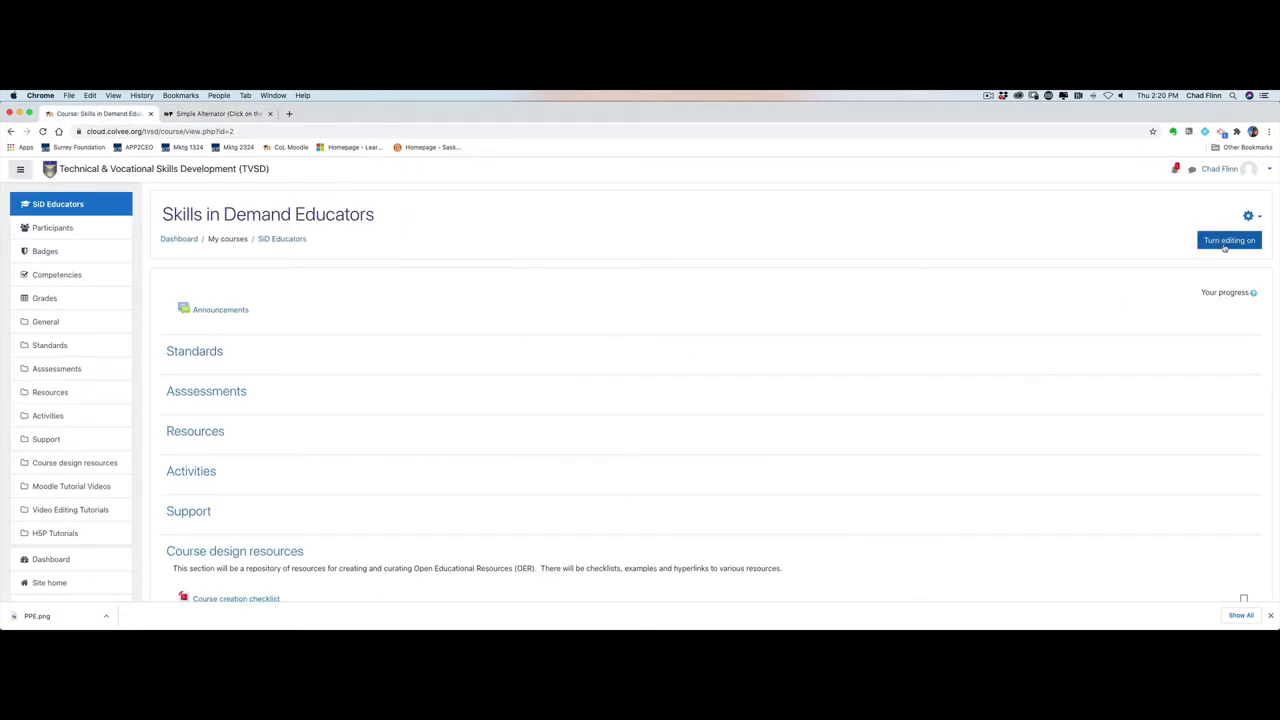
# Turn editing on and pick Interactive Content from the H5P Tutorials activity chooser
pyautogui.click(1225, 244)
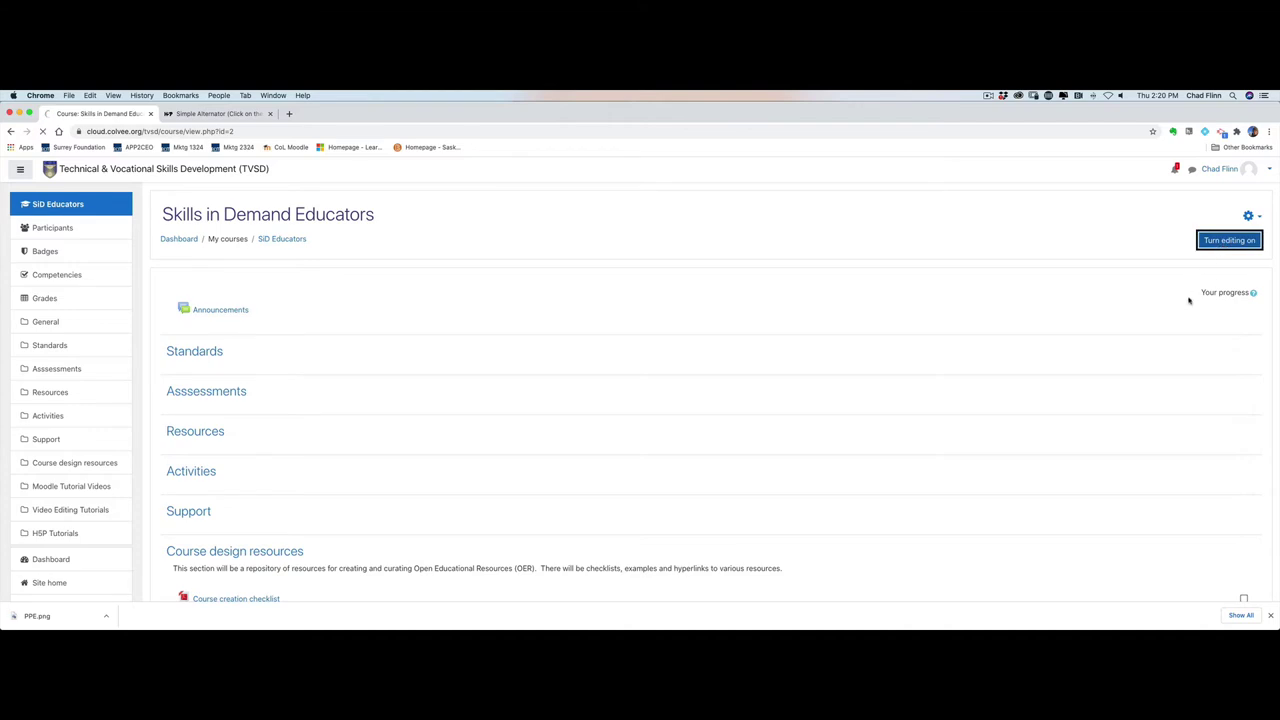
pyautogui.scroll(-10, 1138, 295)
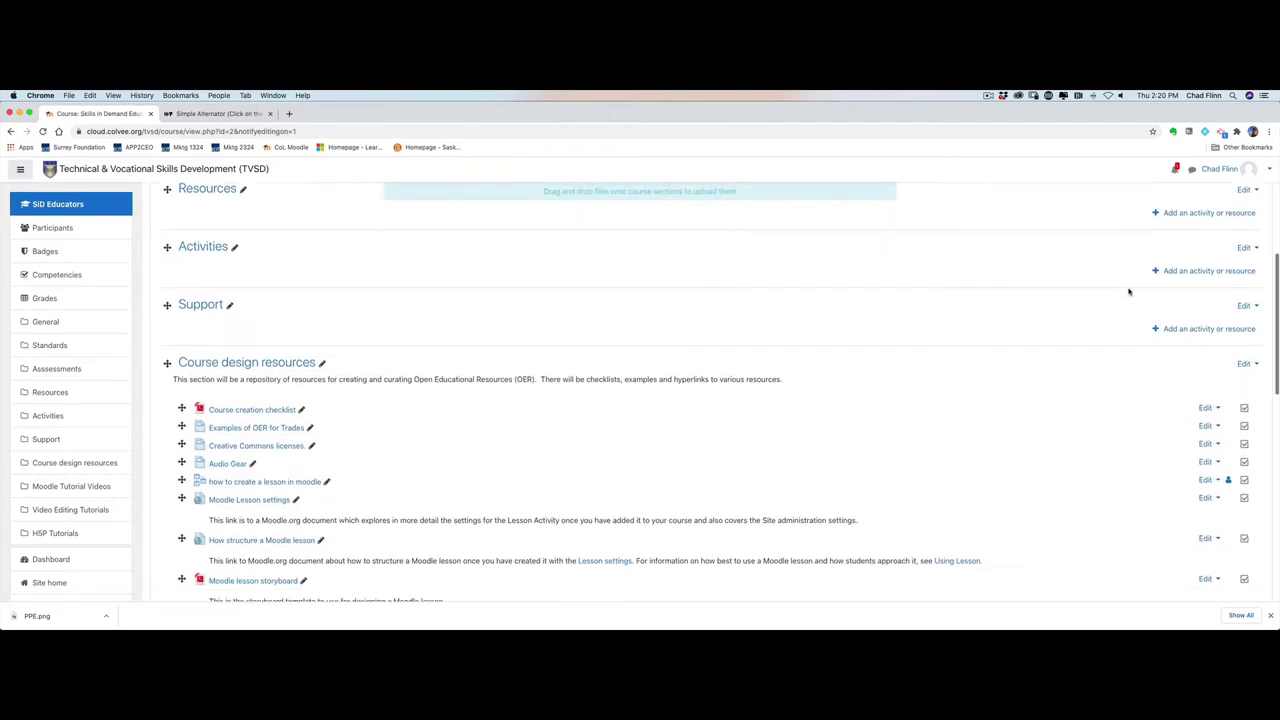
pyautogui.scroll(-5, 1129, 291)
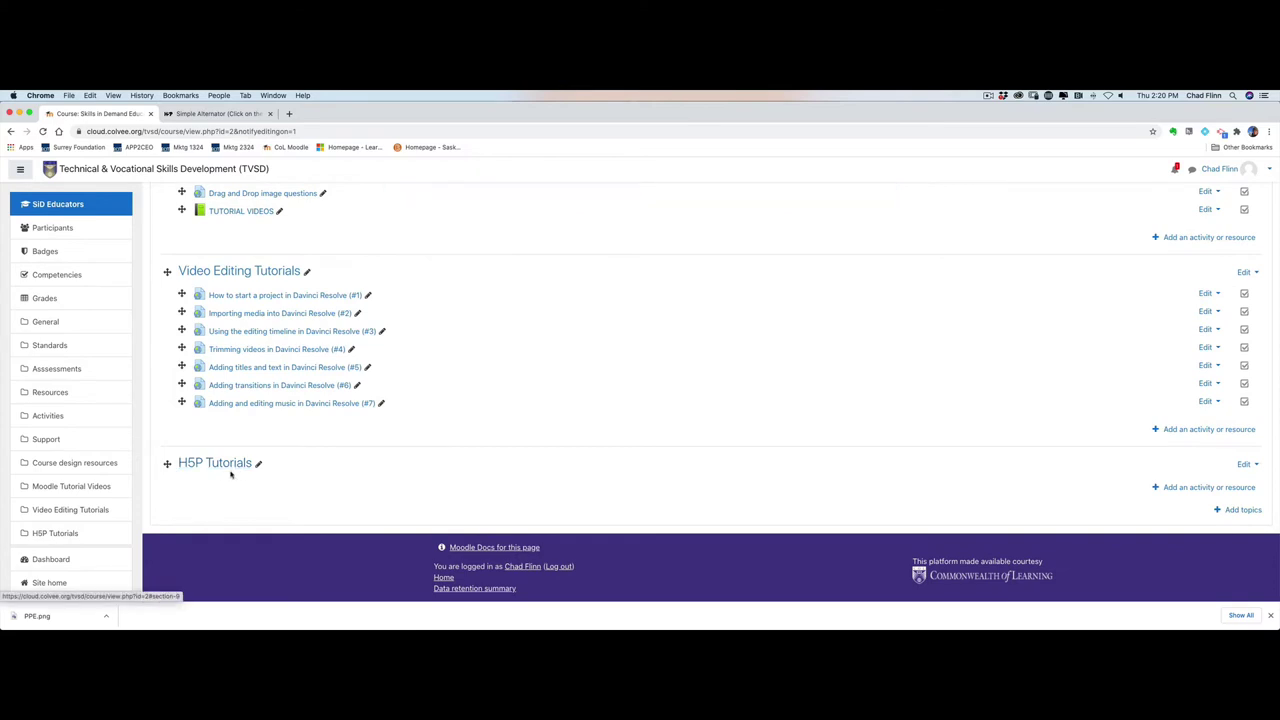
pyautogui.click(1196, 488)
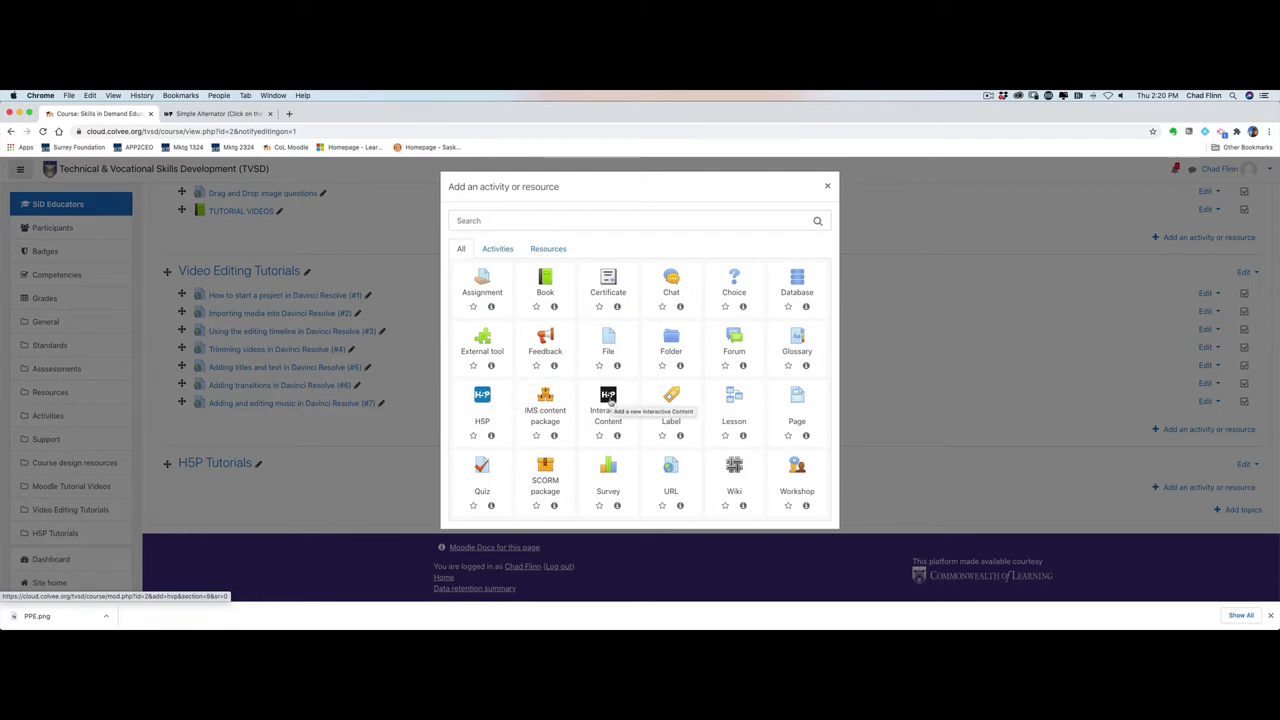
pyautogui.click(610, 398)
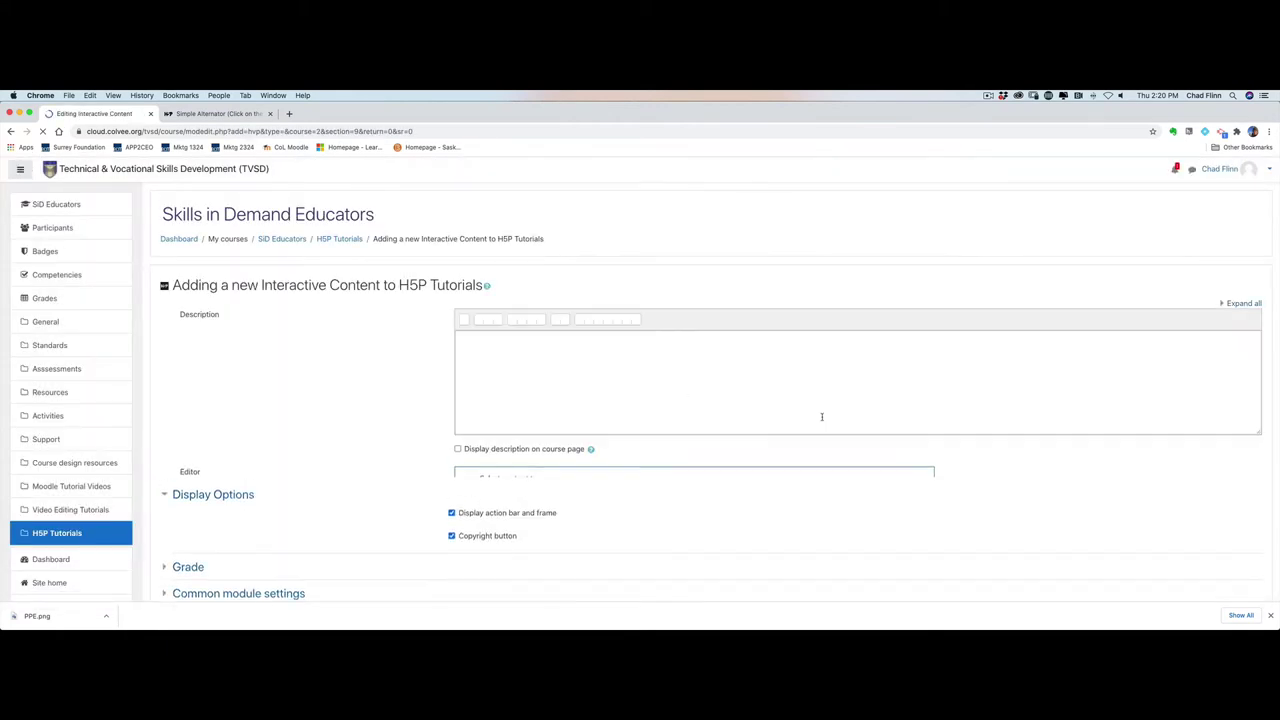
# Browse the H5P content-type list and select Image Hotspots
pyautogui.scroll(-2, 1034, 433)
pyautogui.scroll(-3, 1034, 433)
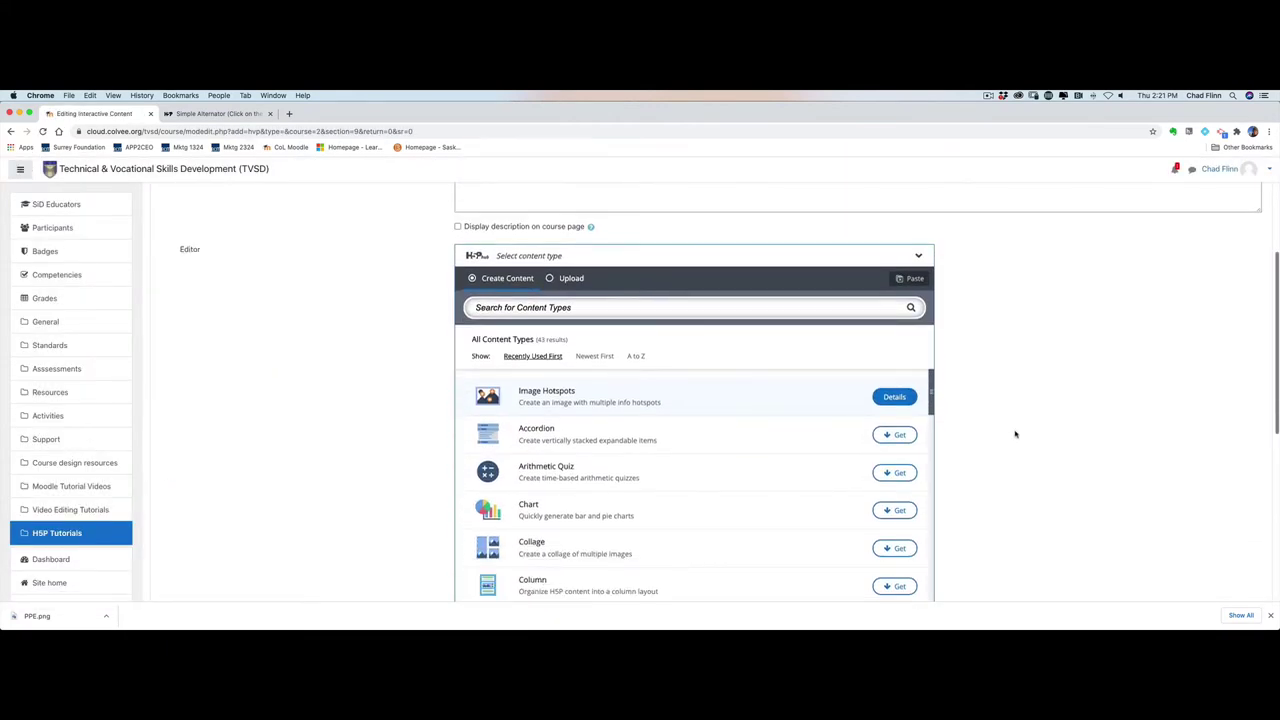
pyautogui.scroll(-1, 1140, 443)
pyautogui.scroll(-1, 1129, 443)
pyautogui.scroll(-10, 786, 406)
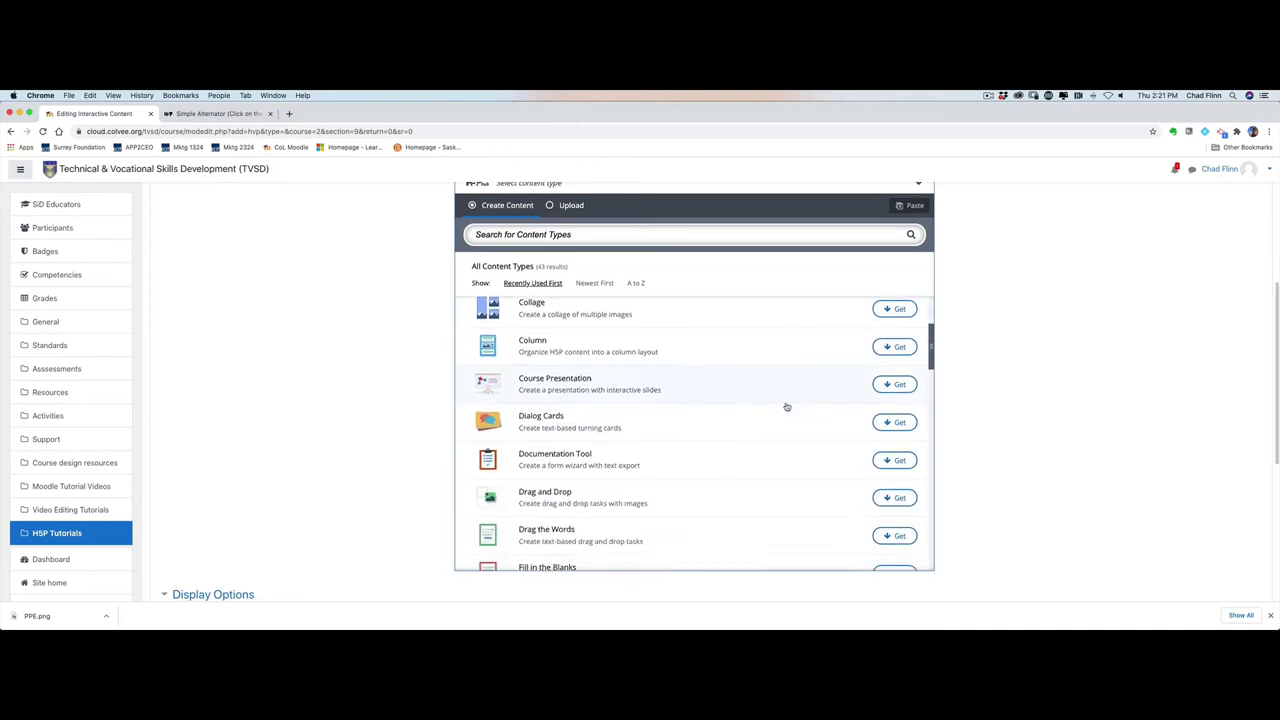
pyautogui.scroll(-15, 786, 406)
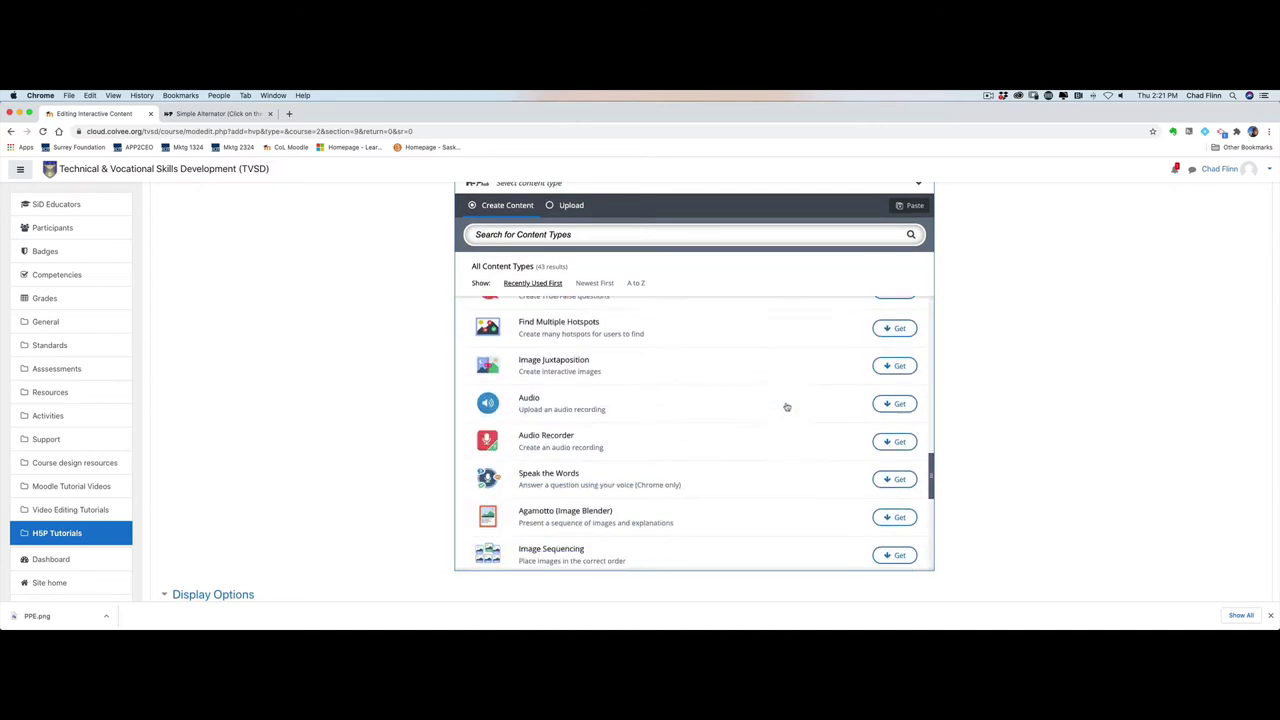
pyautogui.scroll(-2, 786, 406)
pyautogui.scroll(12, 786, 406)
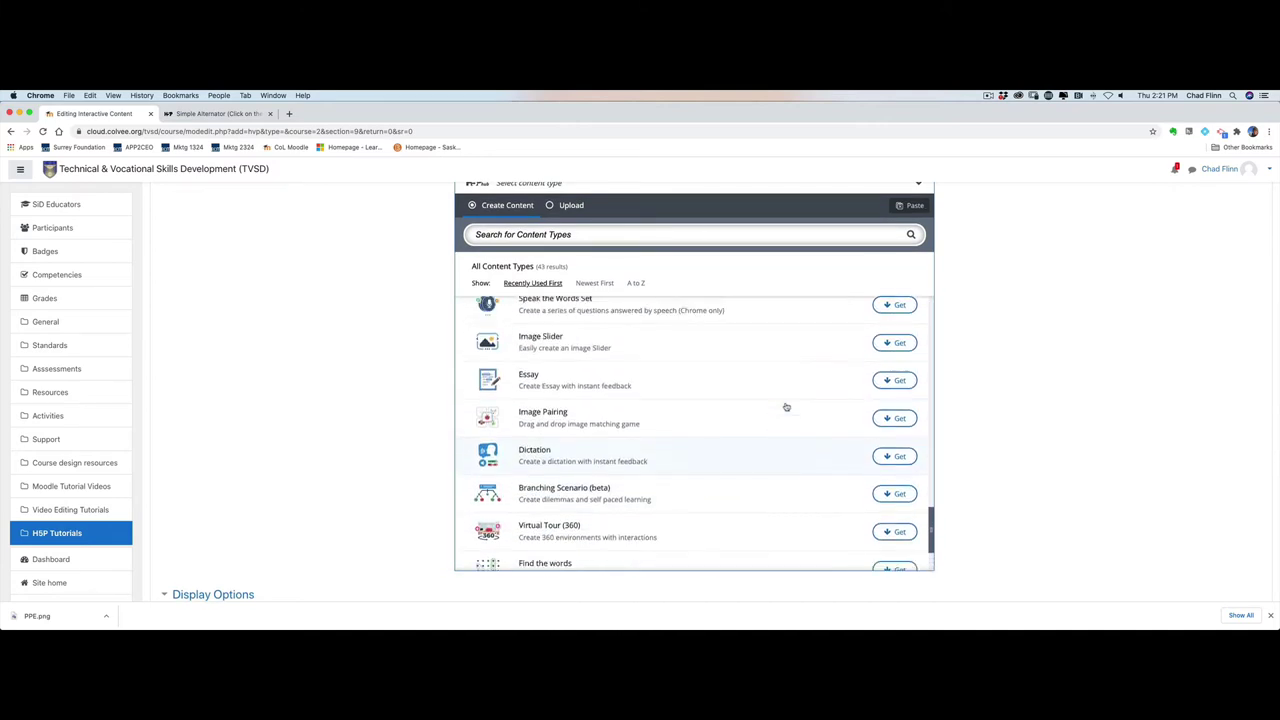
pyautogui.scroll(10, 786, 406)
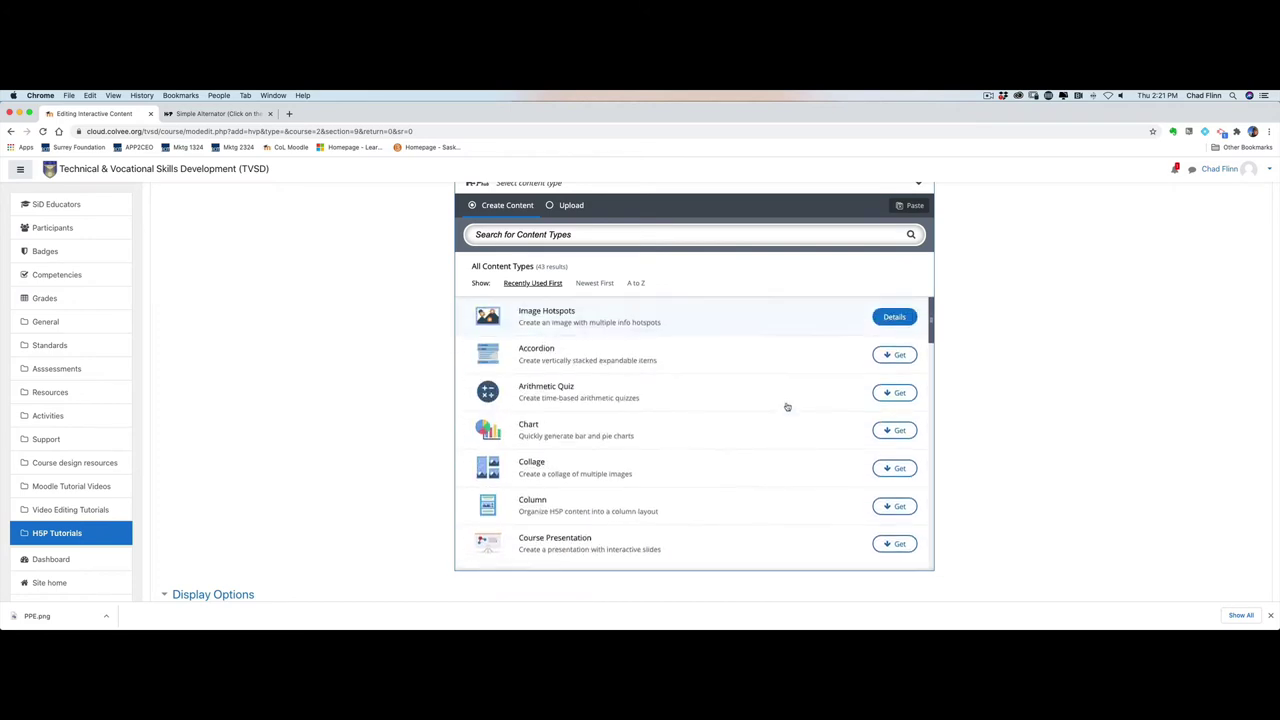
pyautogui.click(569, 320)
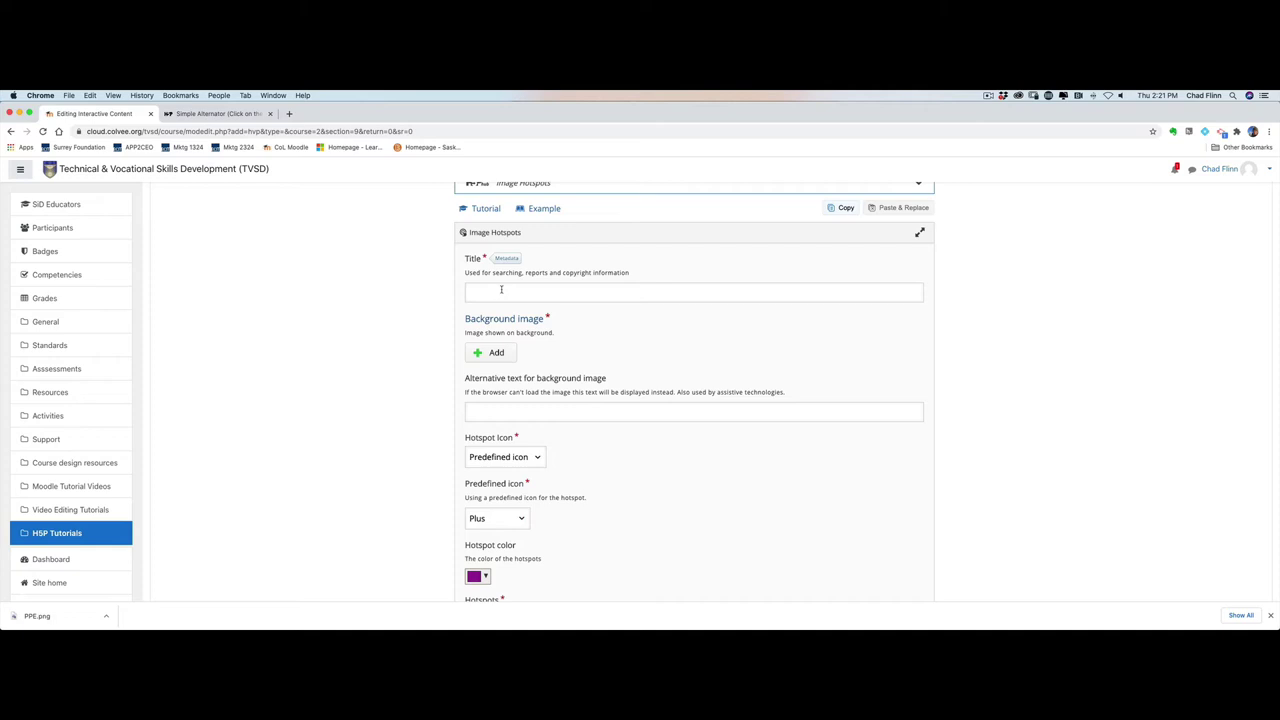
# Enter 'PPE' as the activity title
pyautogui.click(501, 289)
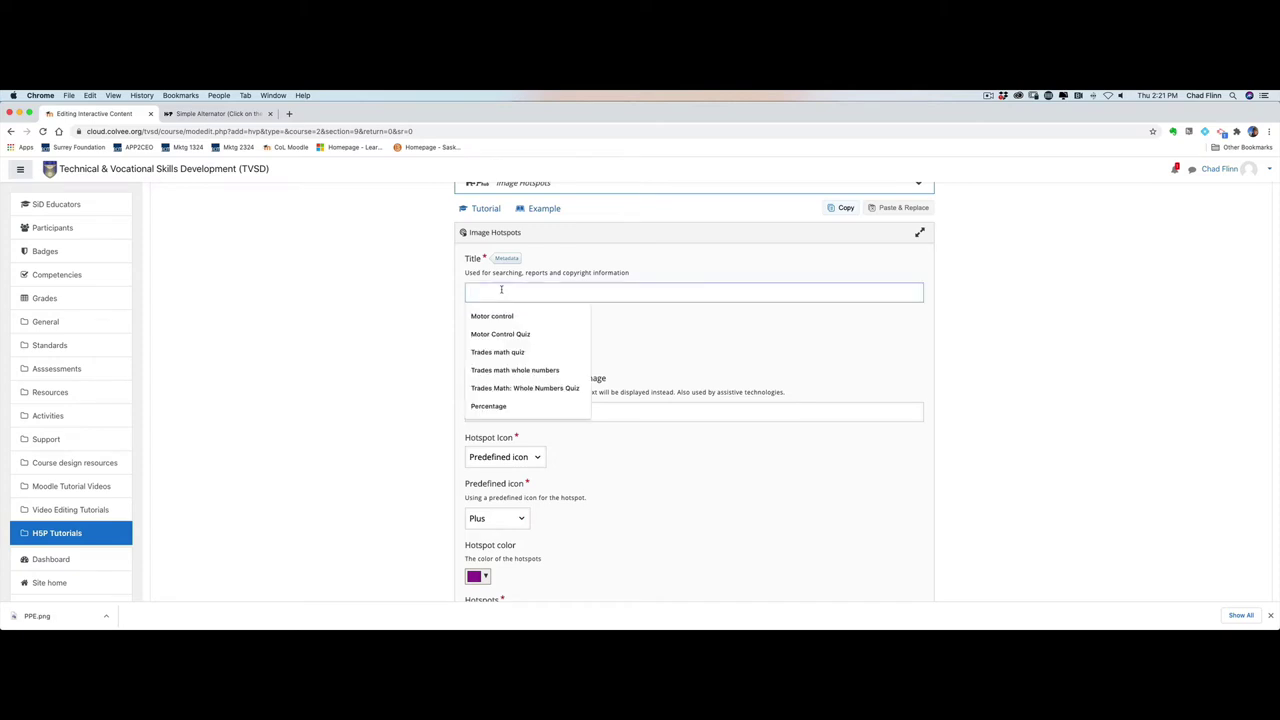
pyautogui.write('PPE')
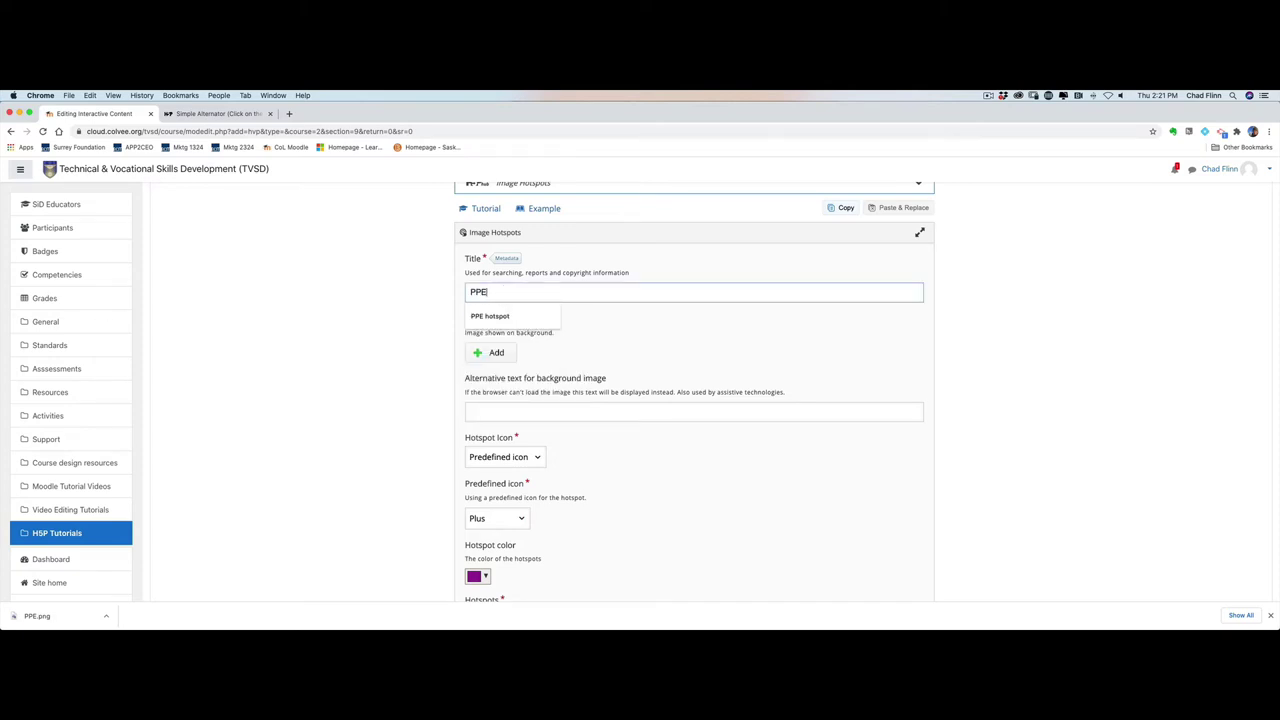
pyautogui.click(617, 326)
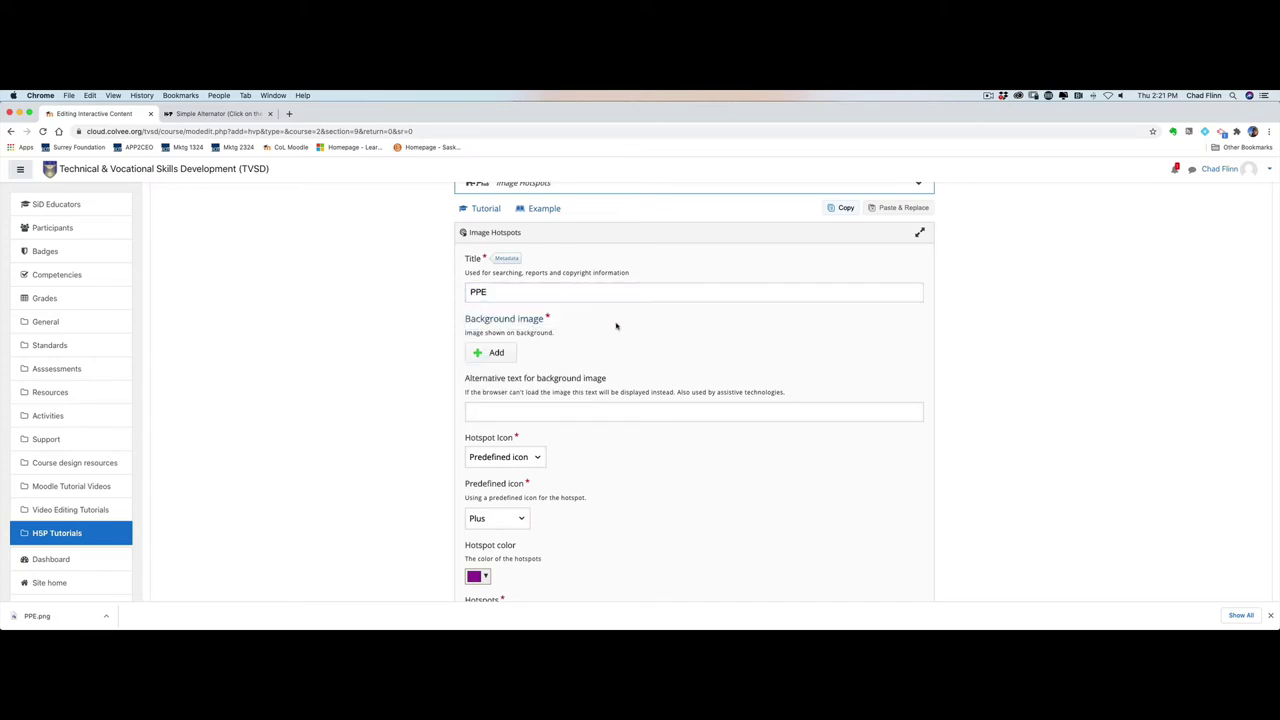
# Upload PPE.png as the hotspot background image
pyautogui.click(497, 356)
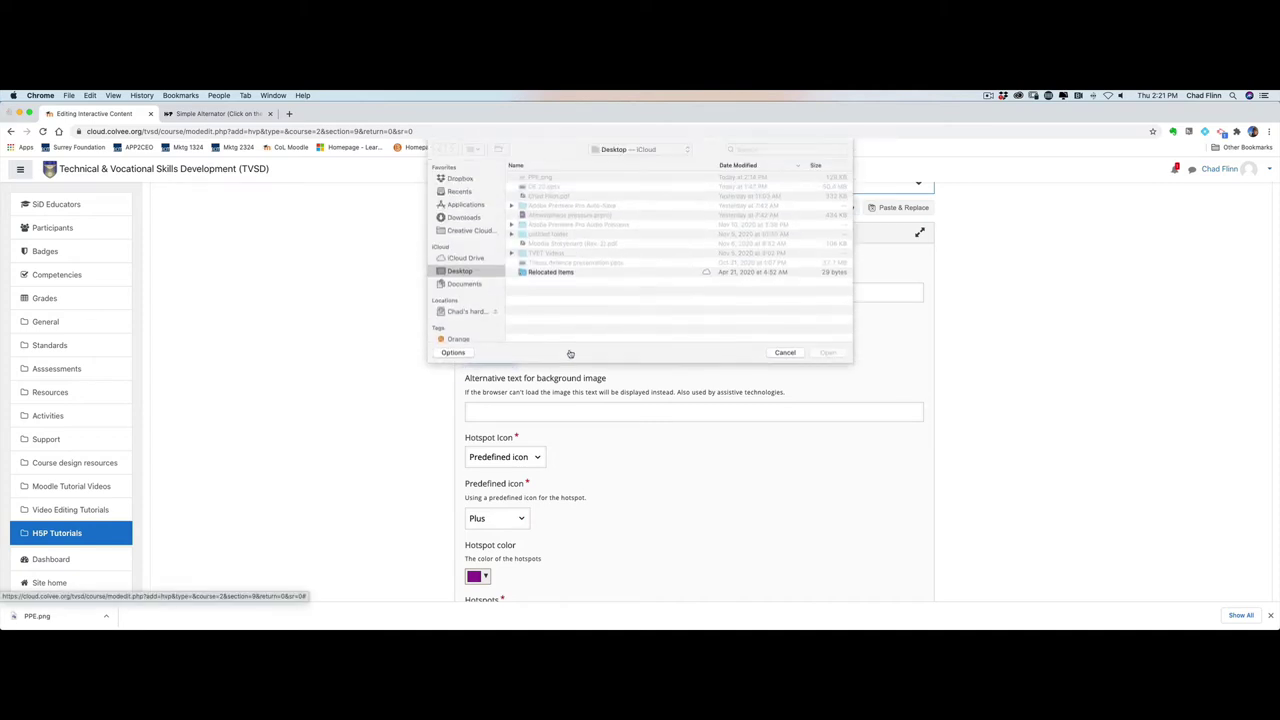
pyautogui.click(551, 180)
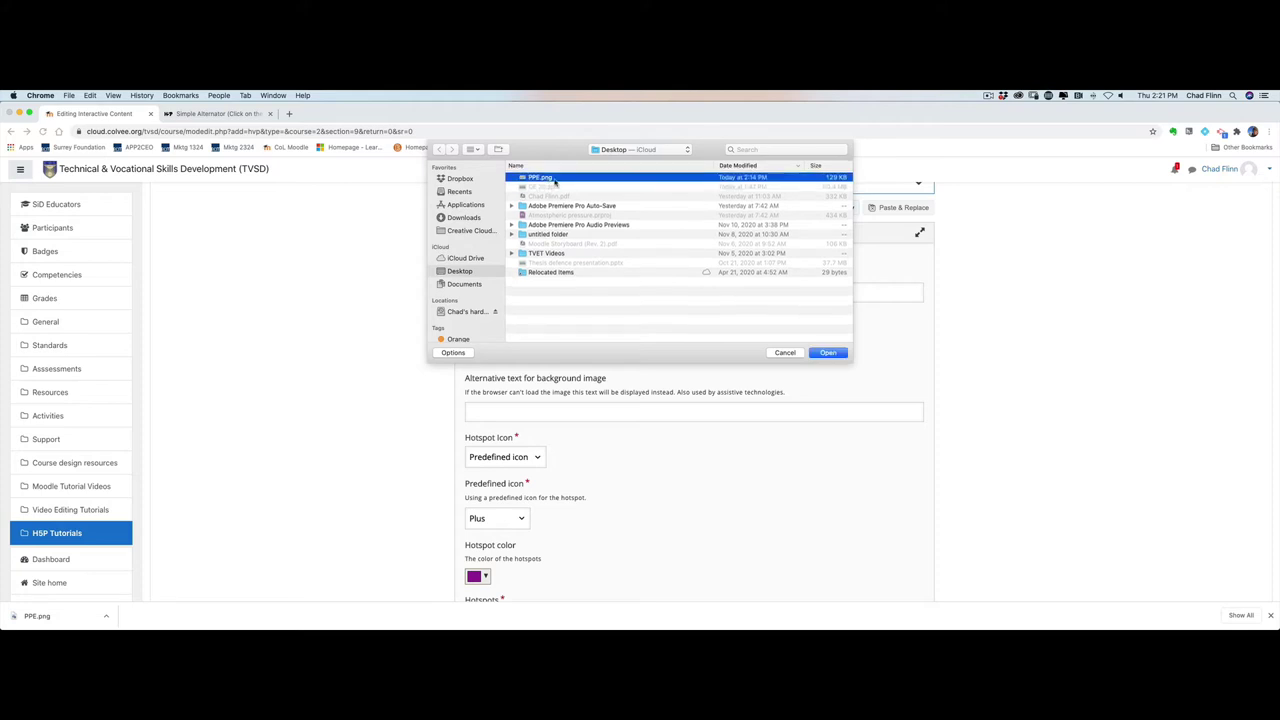
pyautogui.click(841, 354)
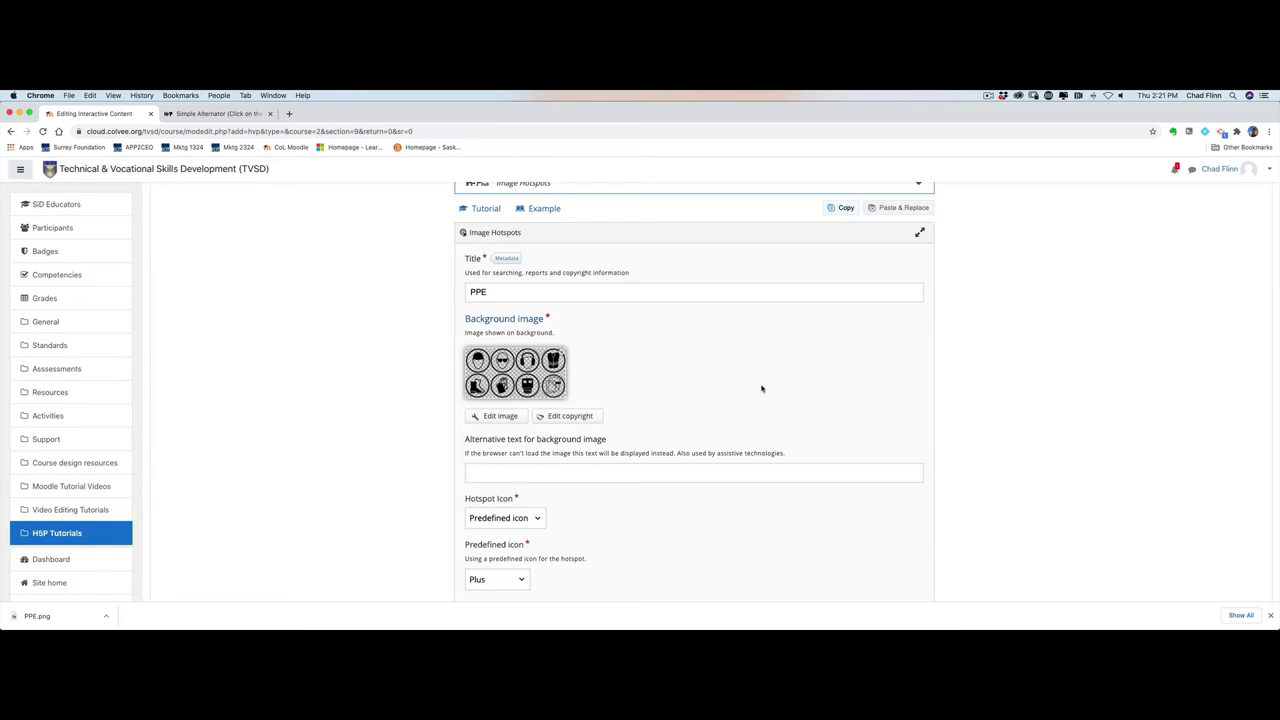
# Place the first hotspot on the hard-hat icon and give it the header 'Hard hat'
pyautogui.scroll(-5, 762, 389)
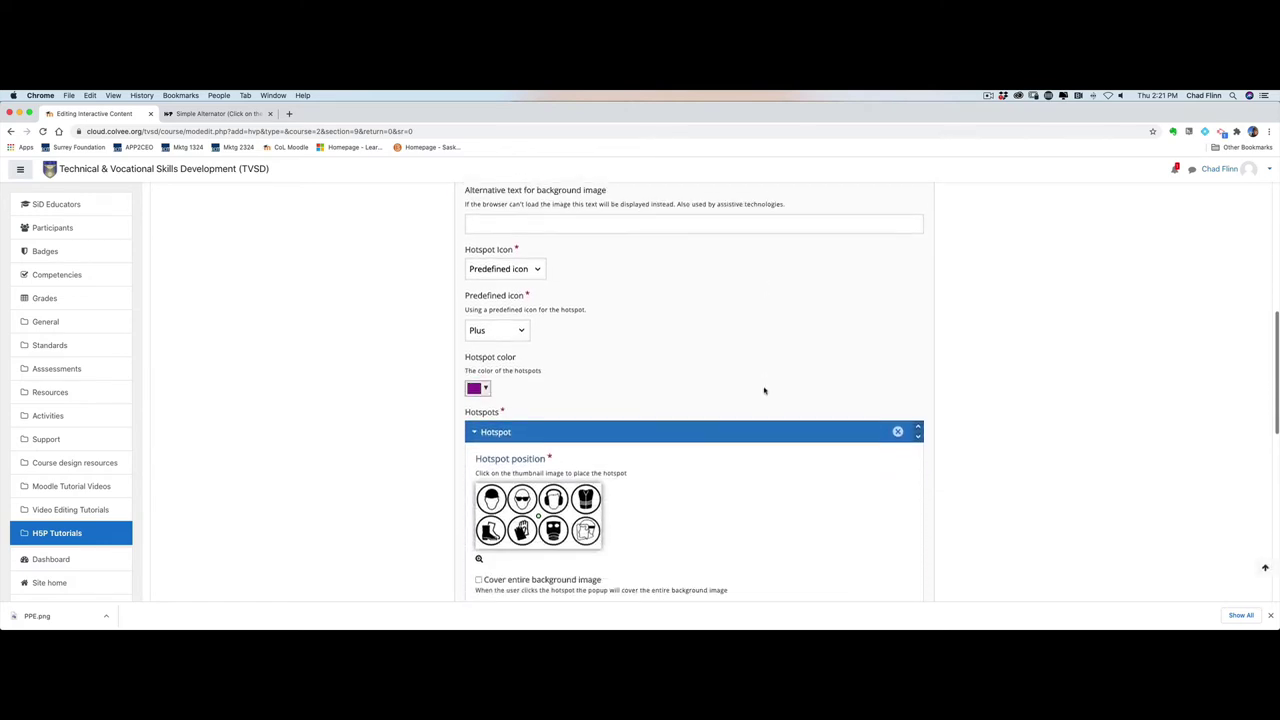
pyautogui.scroll(-3, 764, 390)
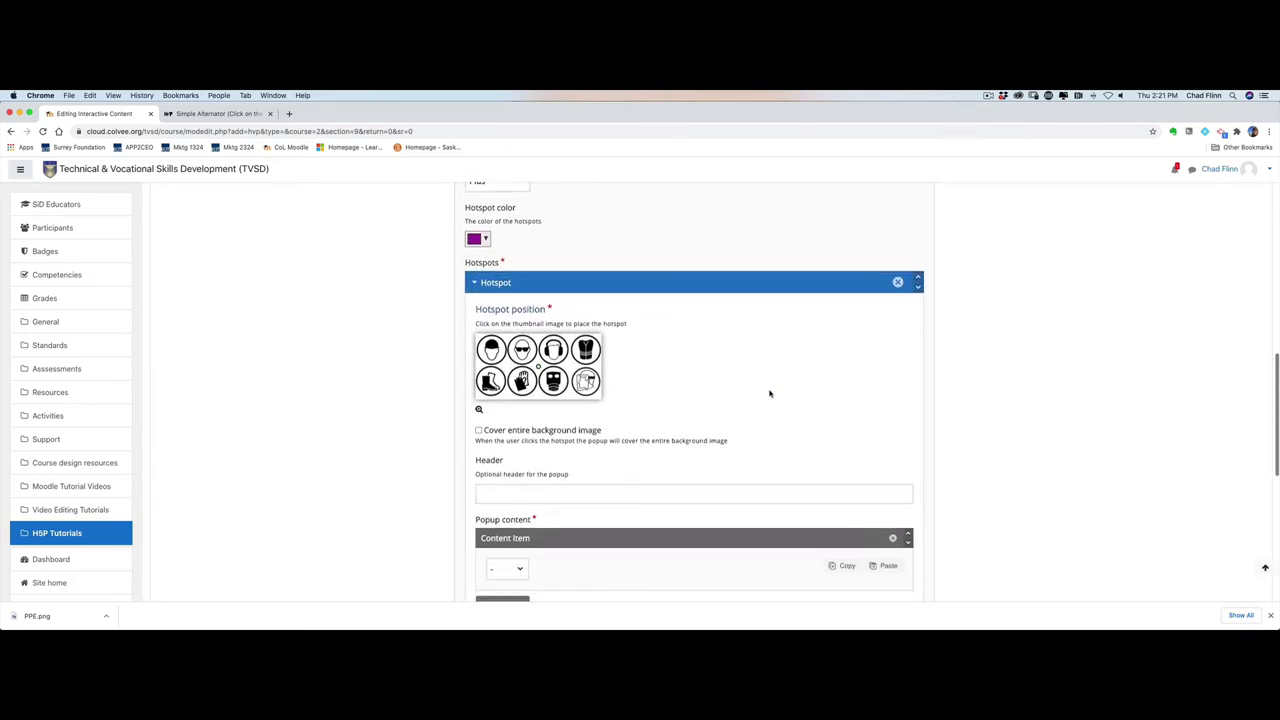
pyautogui.scroll(-1, 769, 393)
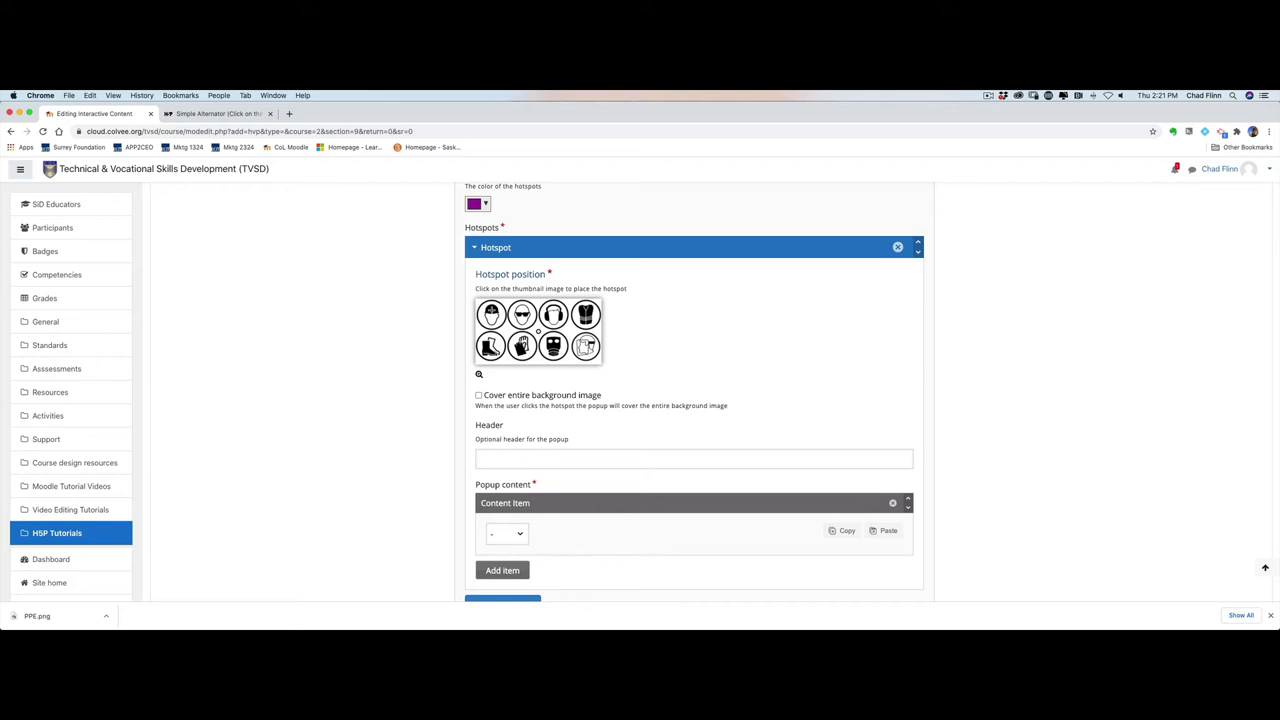
pyautogui.click(490, 312)
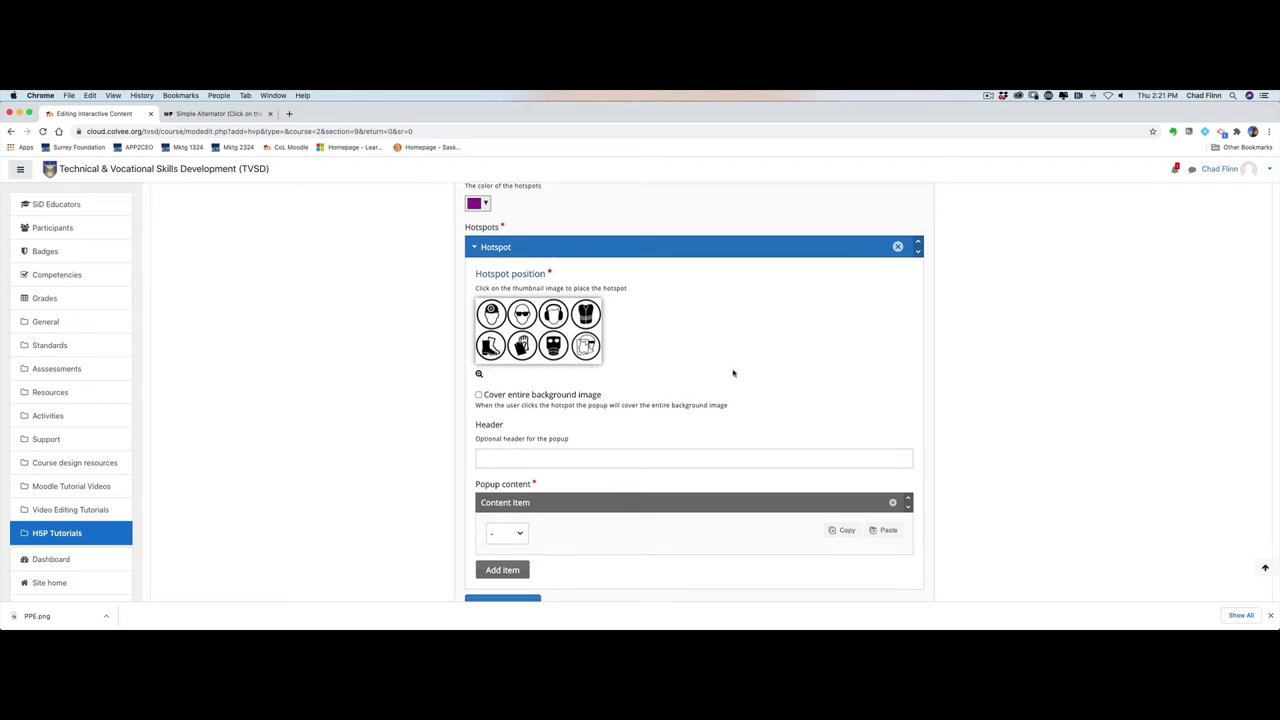
pyautogui.scroll(-2, 731, 371)
pyautogui.click(579, 387)
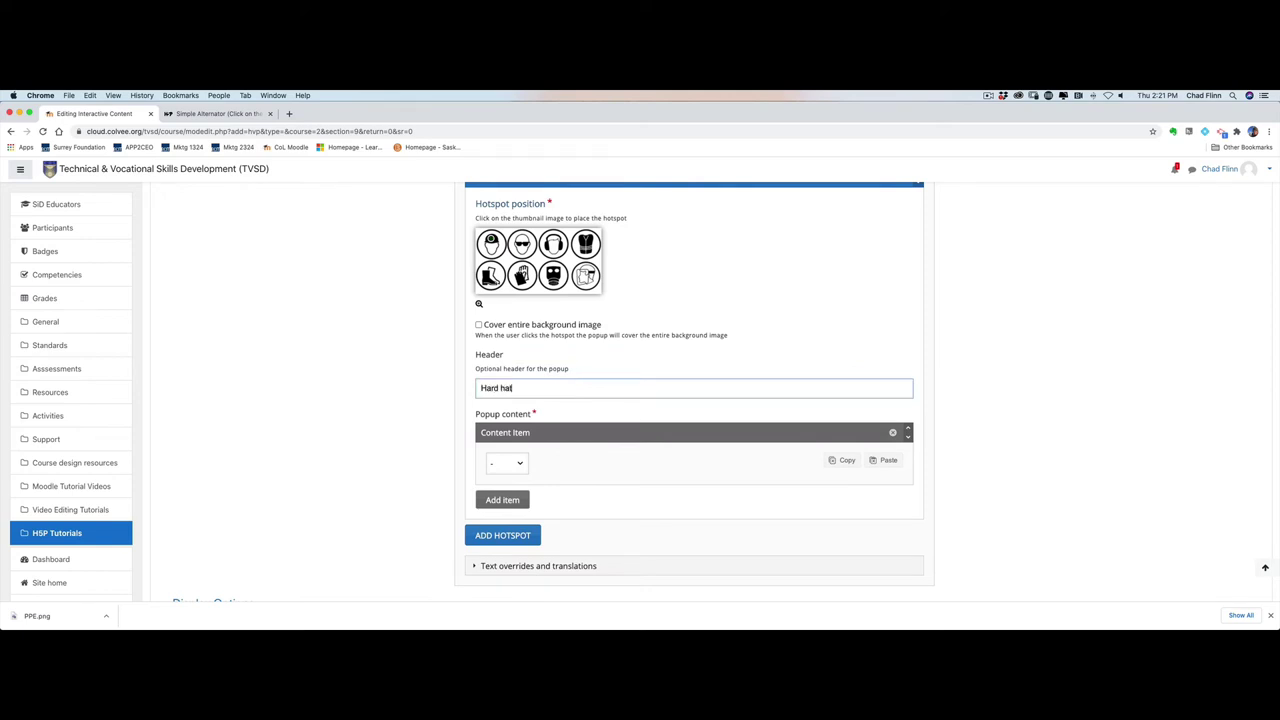
# Make its popup Text reading 'This will protect your head from injury'
pyautogui.scroll(-1, 604, 427)
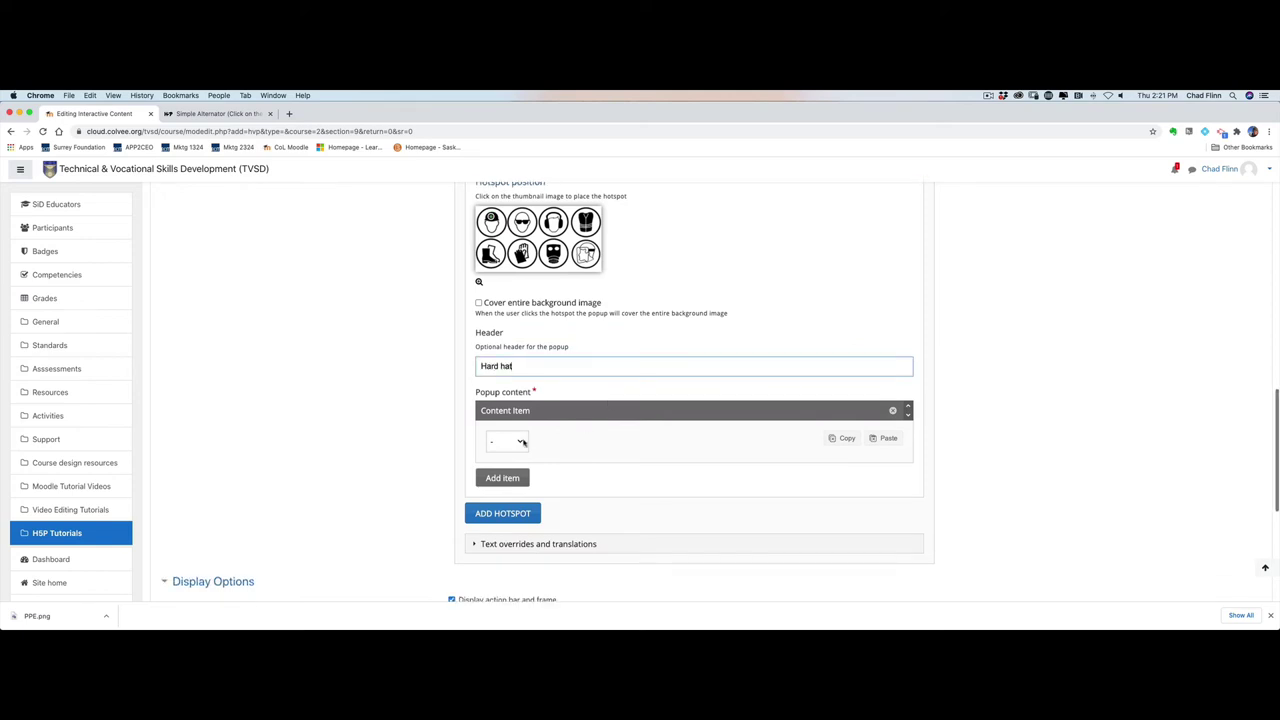
pyautogui.click(520, 441)
pyautogui.click(517, 452)
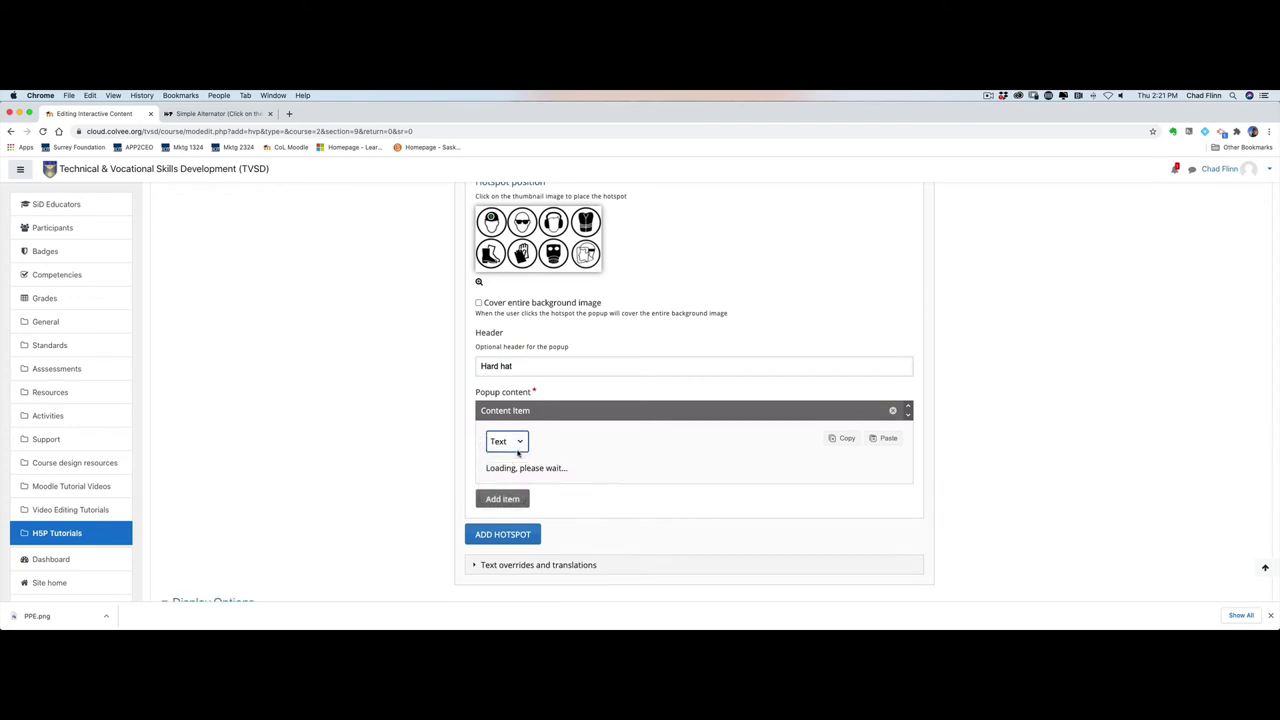
pyautogui.click(519, 492)
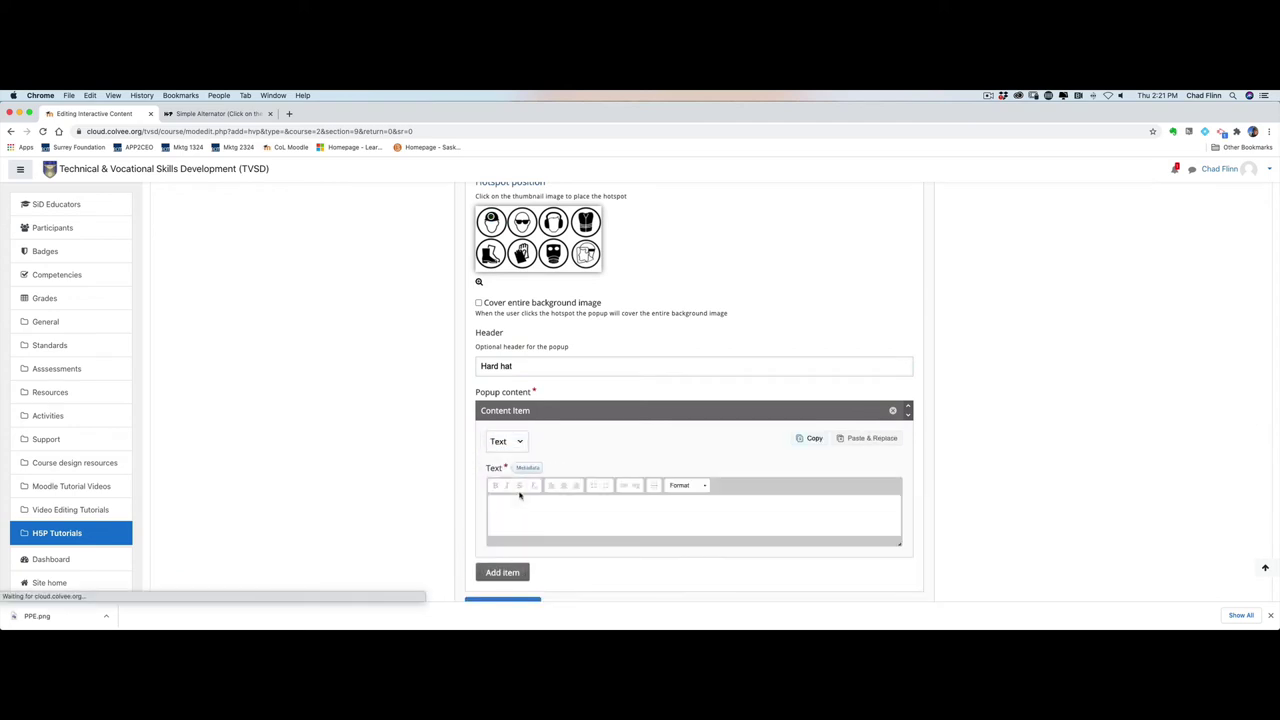
pyautogui.write('This will protect your head from injury')
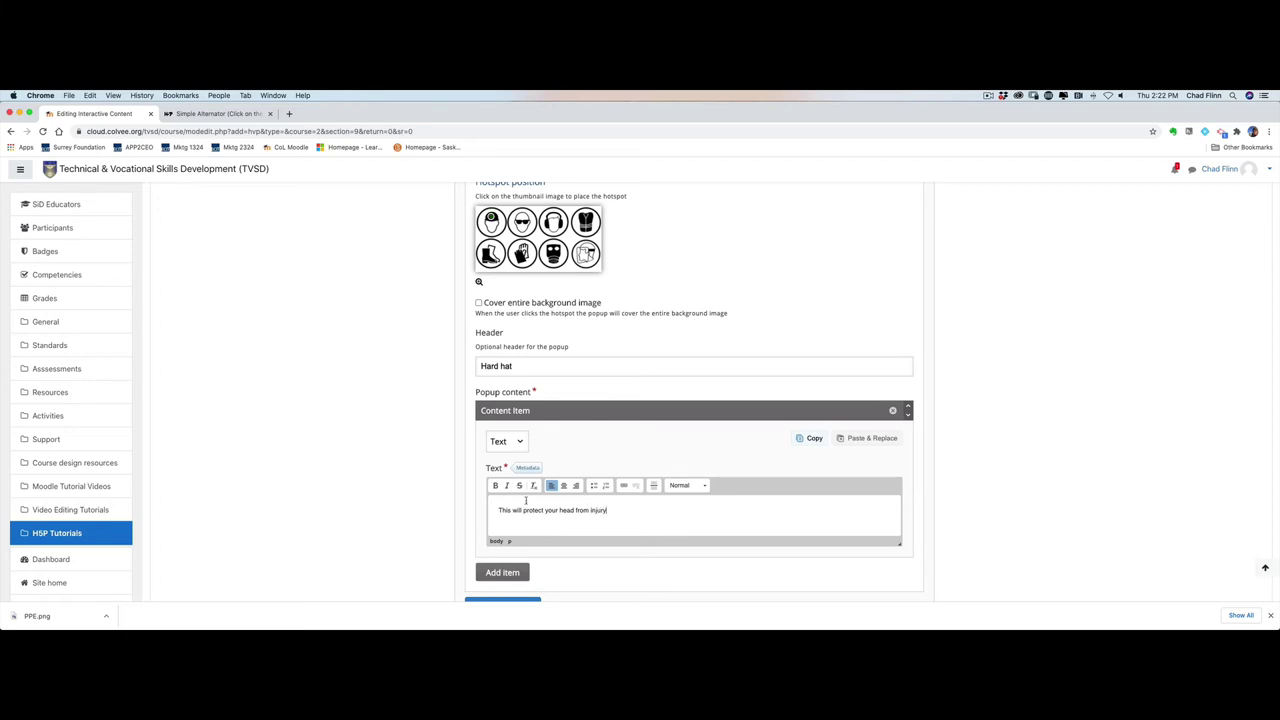
pyautogui.scroll(-1, 640, 562)
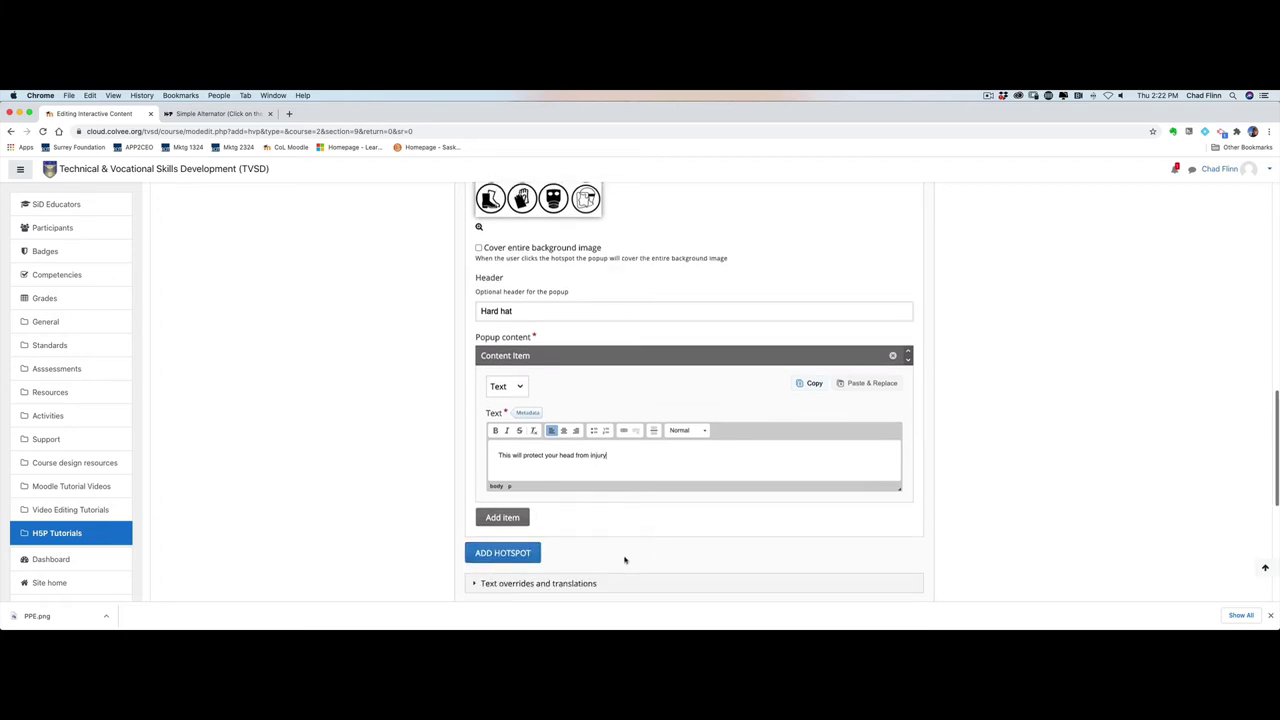
pyautogui.press('Return')
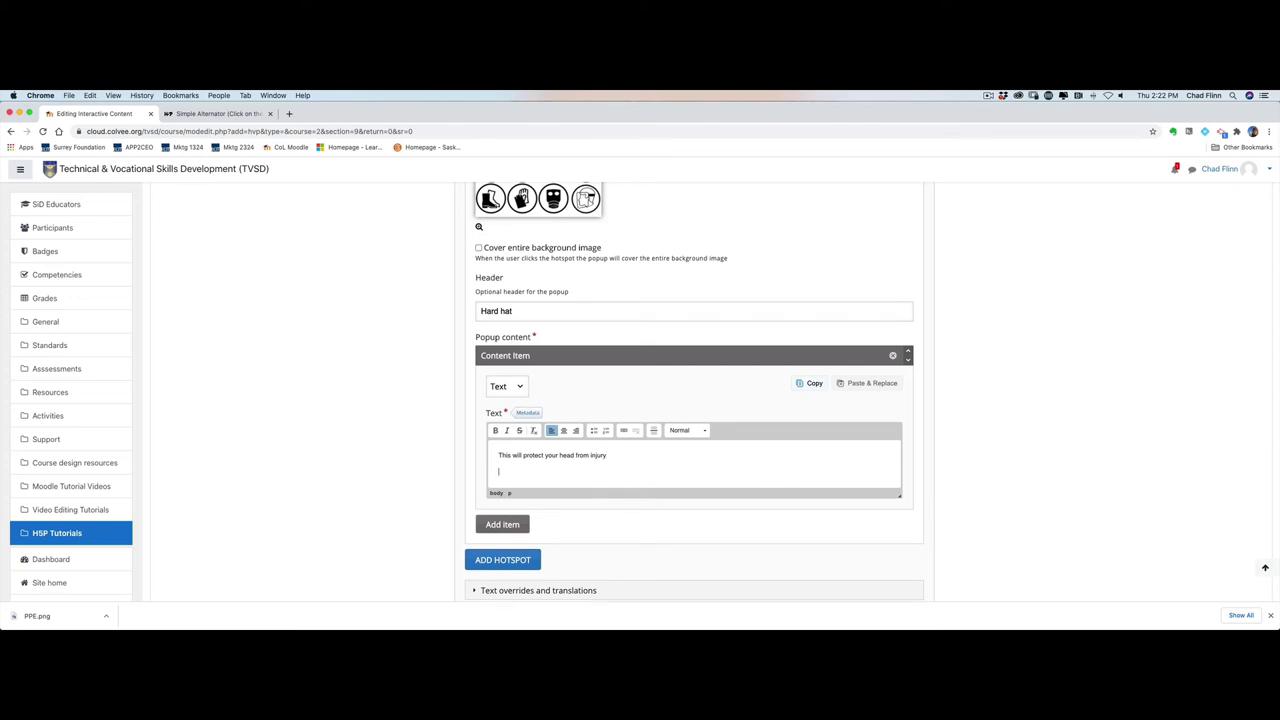
# Add a second content item, then remove the empty item and confirm
pyautogui.click(514, 527)
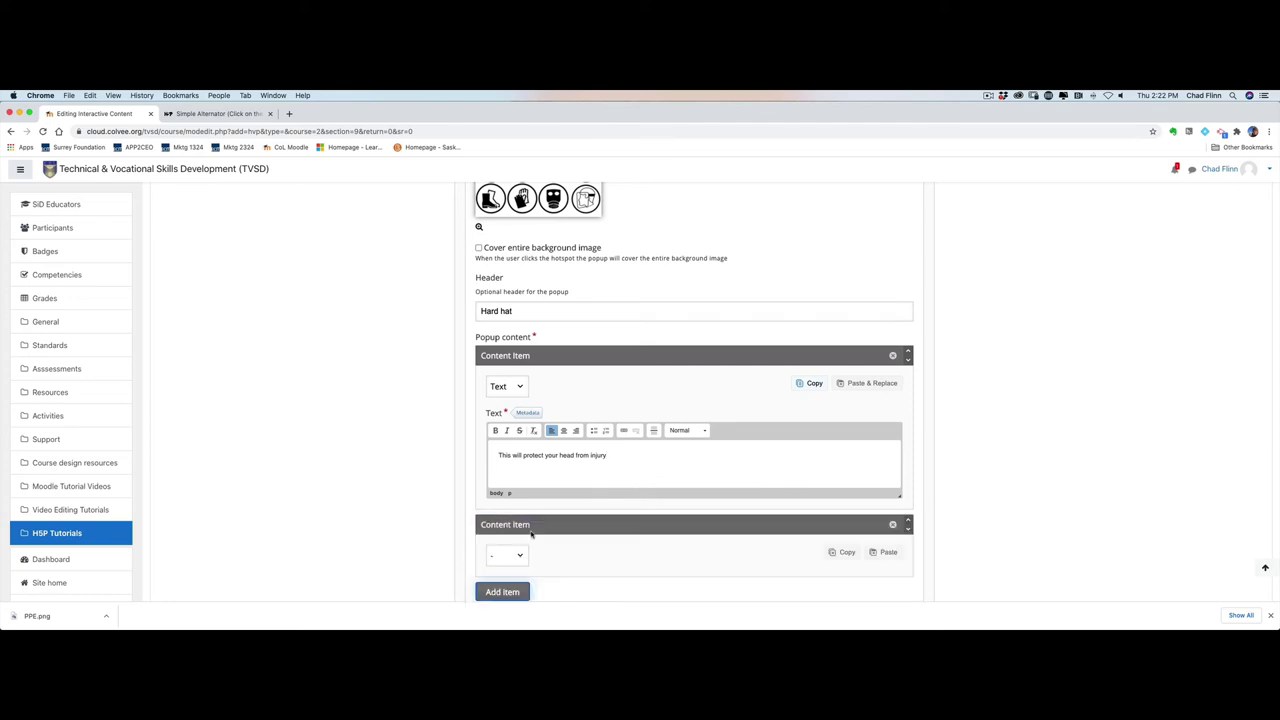
pyautogui.click(518, 555)
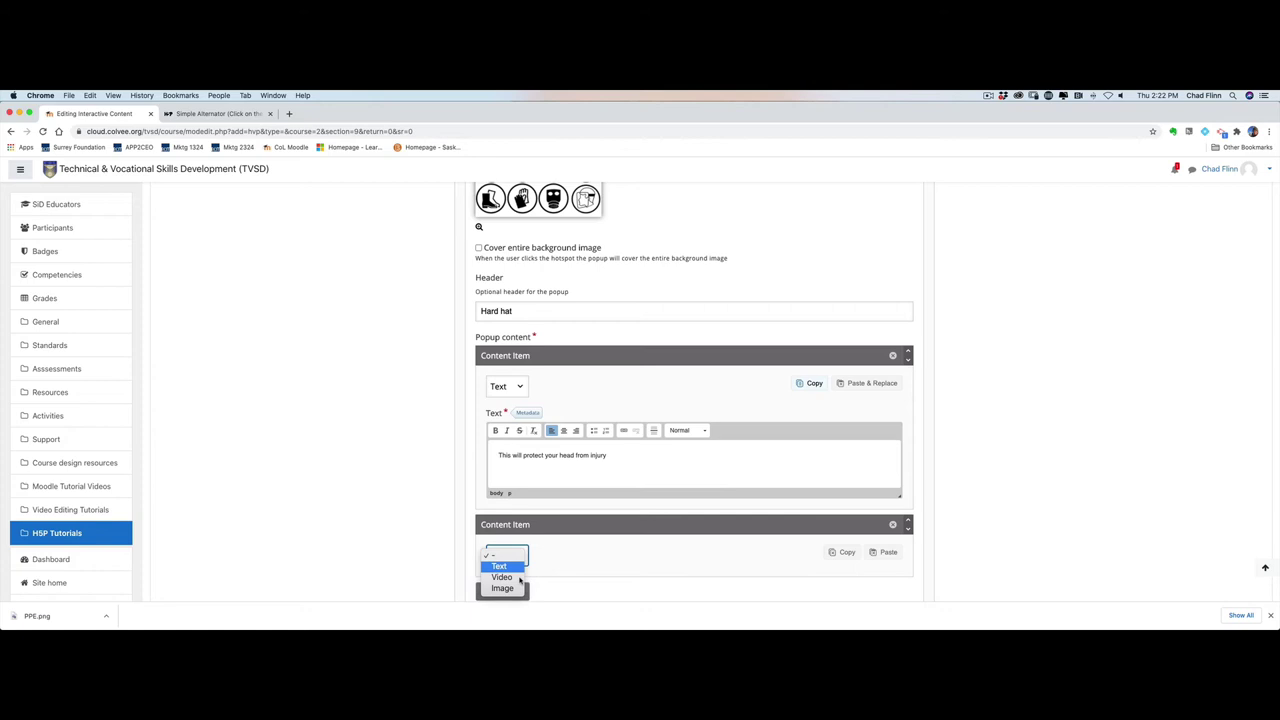
pyautogui.click(628, 560)
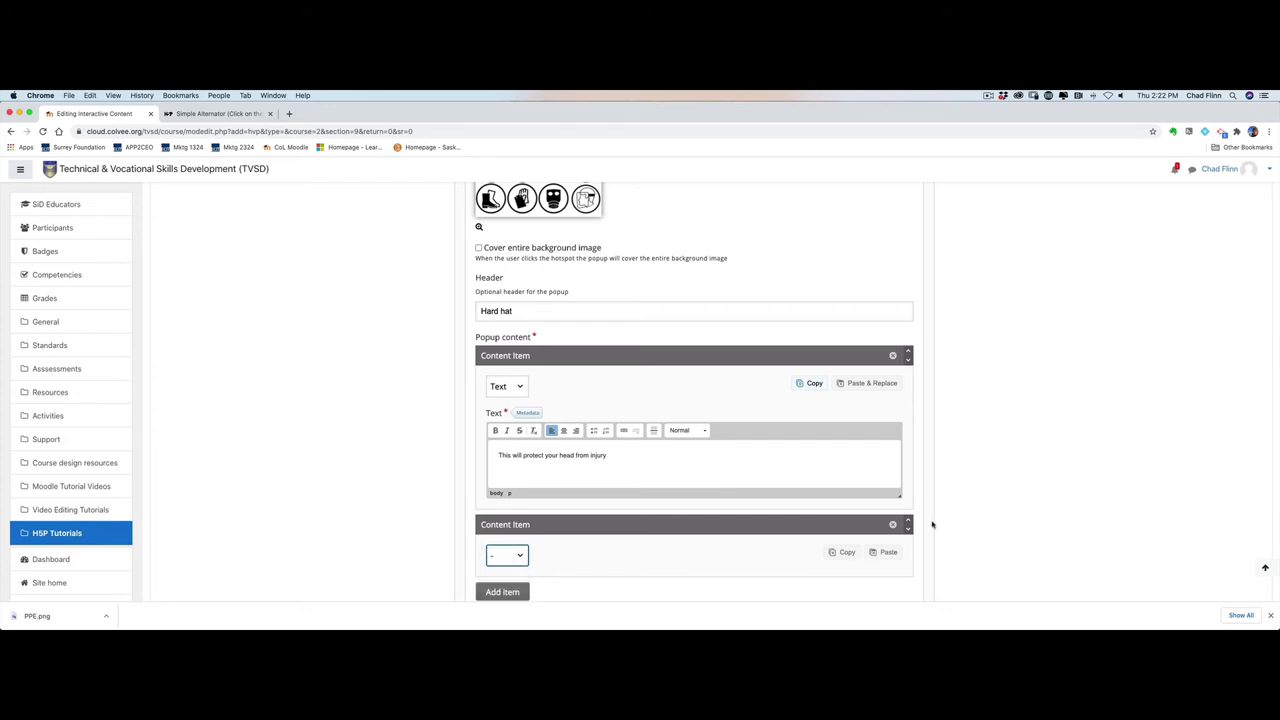
pyautogui.click(893, 524)
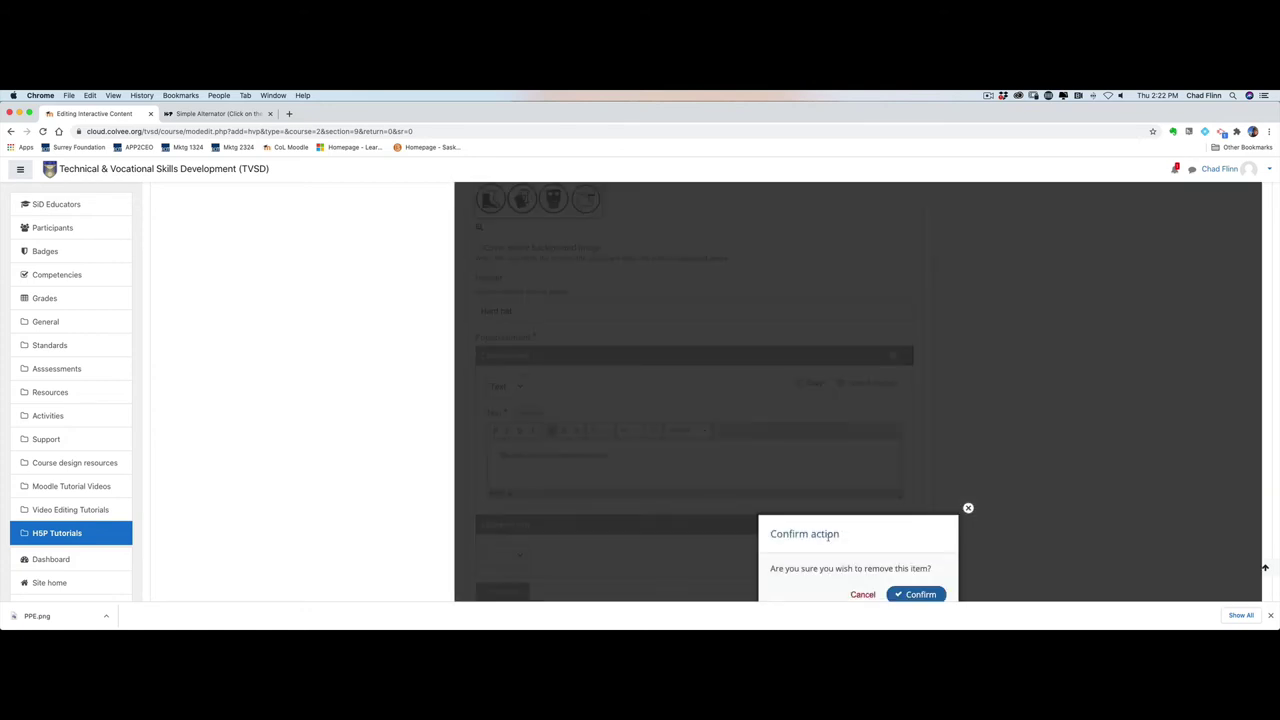
pyautogui.click(920, 595)
pyautogui.scroll(-1, 769, 526)
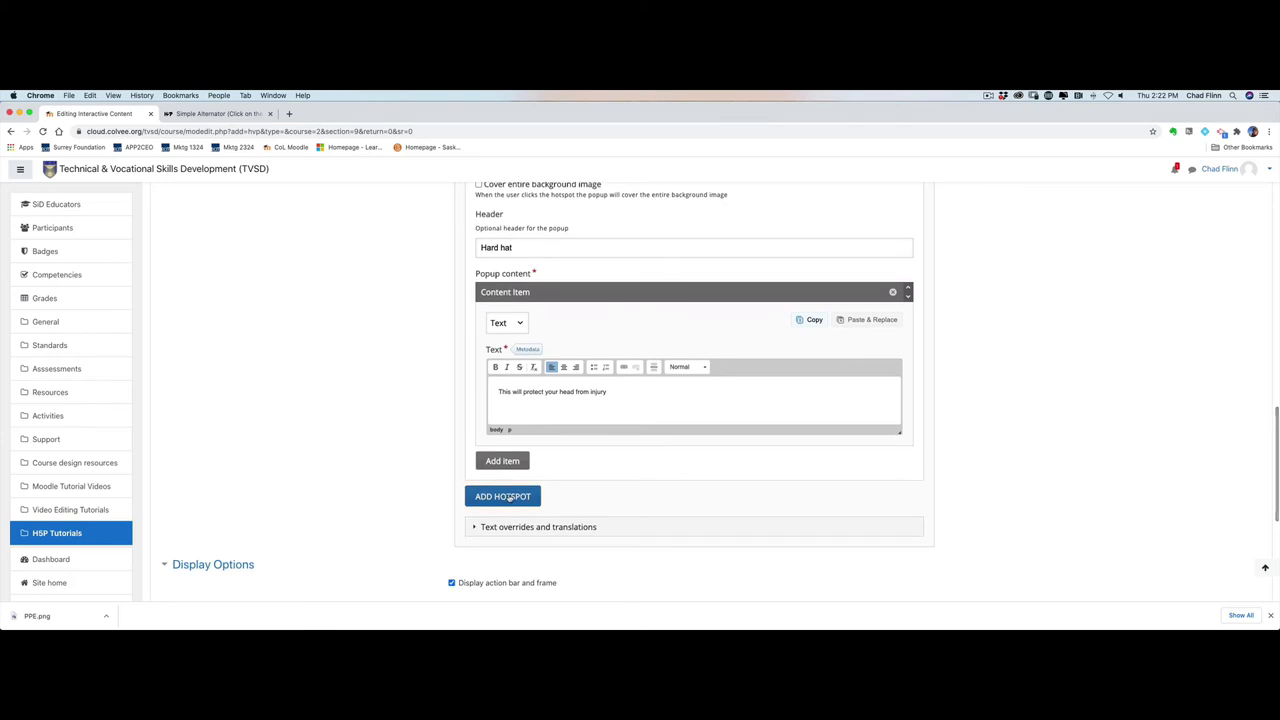
# Add a second hotspot with the header 'Safety Glasses'
pyautogui.click(503, 496)
pyautogui.scroll(-2, 606, 512)
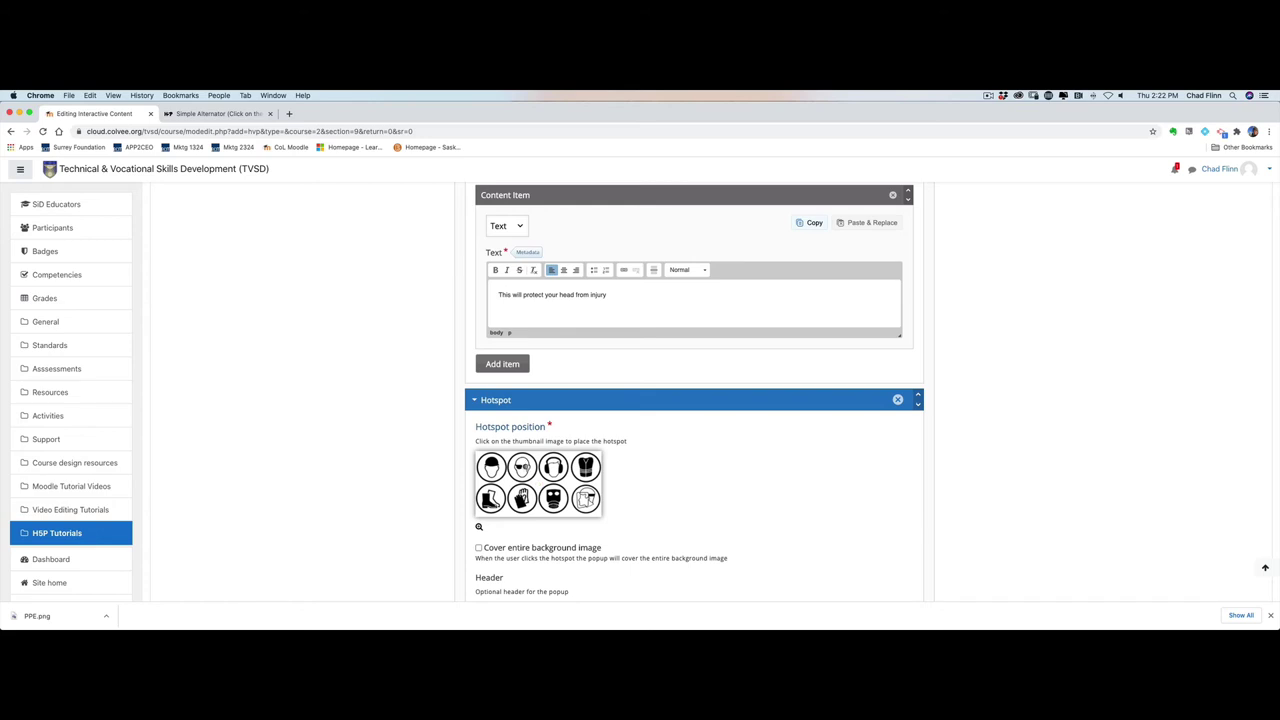
pyautogui.scroll(-3, 616, 485)
pyautogui.click(531, 488)
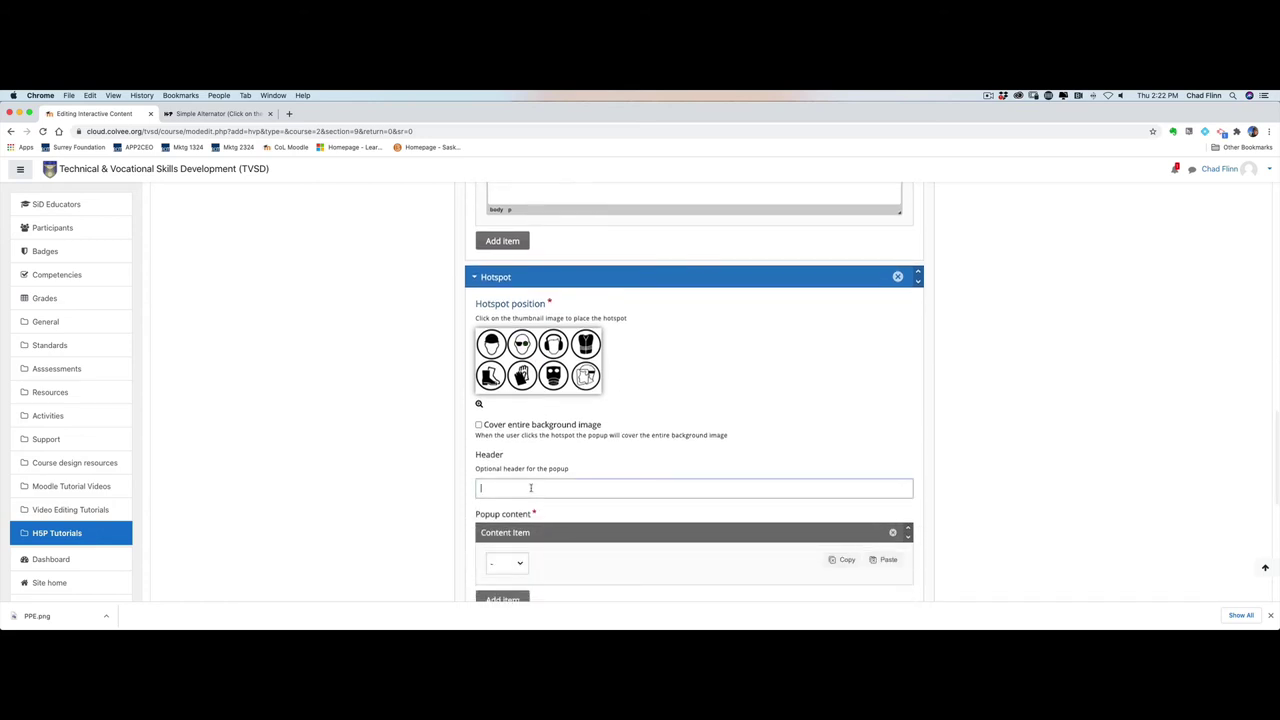
pyautogui.write('Saftey')
pyautogui.press('BackSpace')
pyautogui.press('BackSpace')
pyautogui.press('BackSpace')
# Make its popup Text reading 'These will protect your eyes from injury.'
pyautogui.scroll(-2, 580, 505)
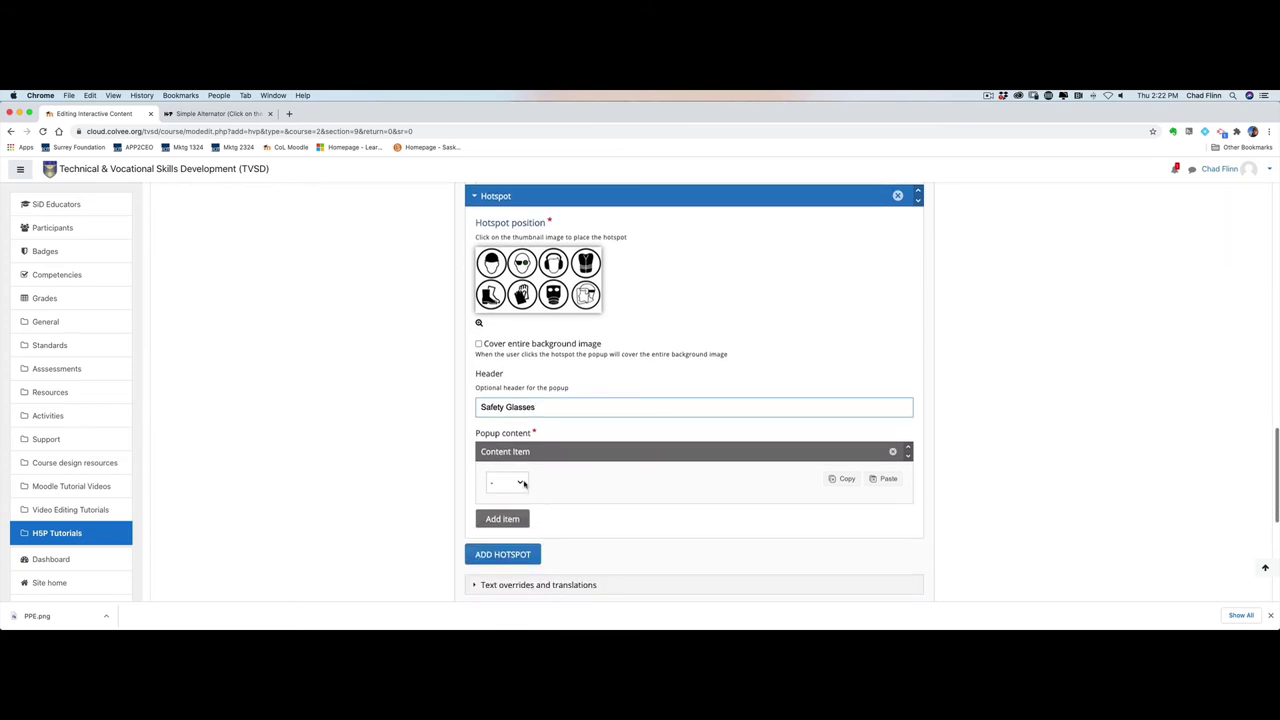
pyautogui.click(520, 483)
pyautogui.click(500, 493)
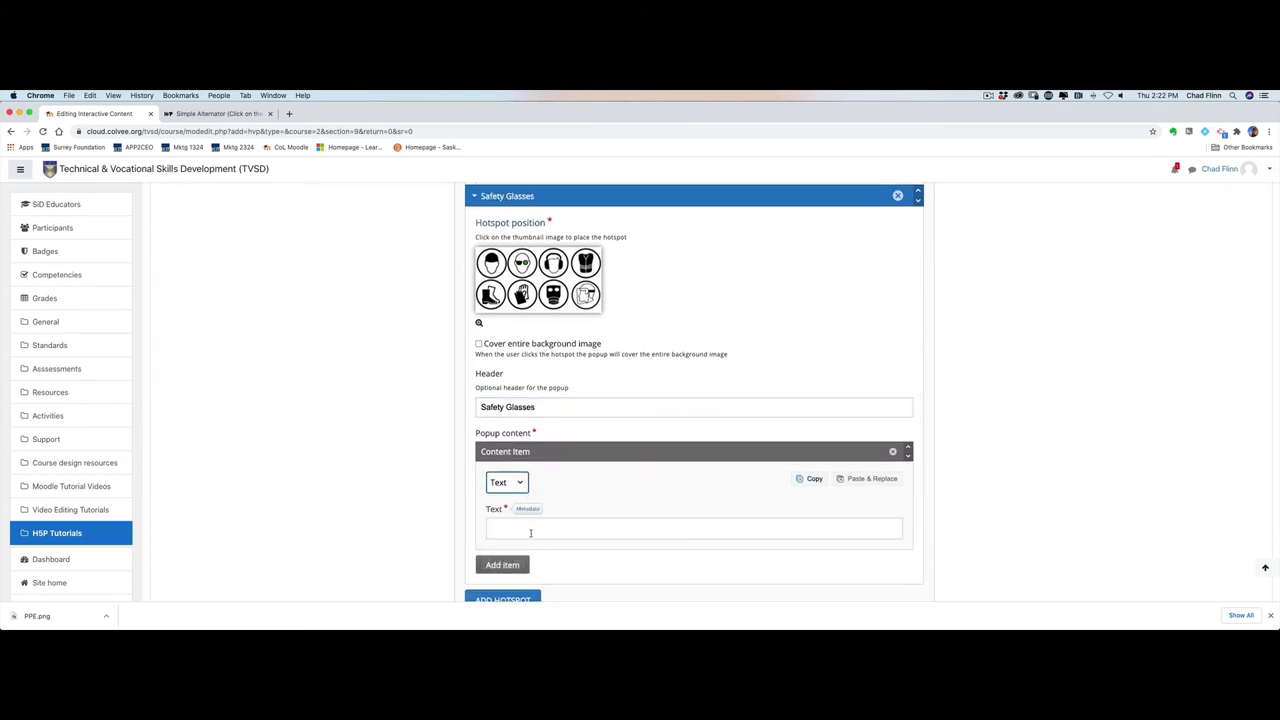
pyautogui.write('These will protect you')
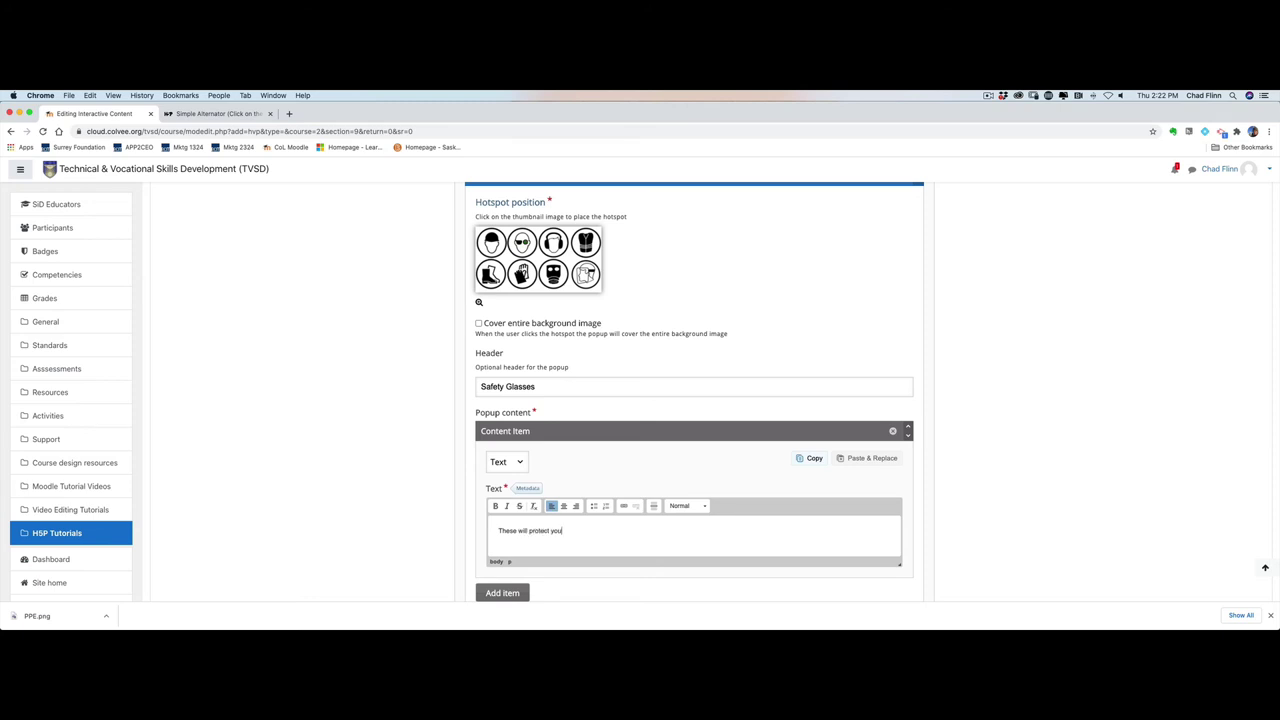
pyautogui.write('r eyes from injury.')
pyautogui.scroll(-3, 565, 506)
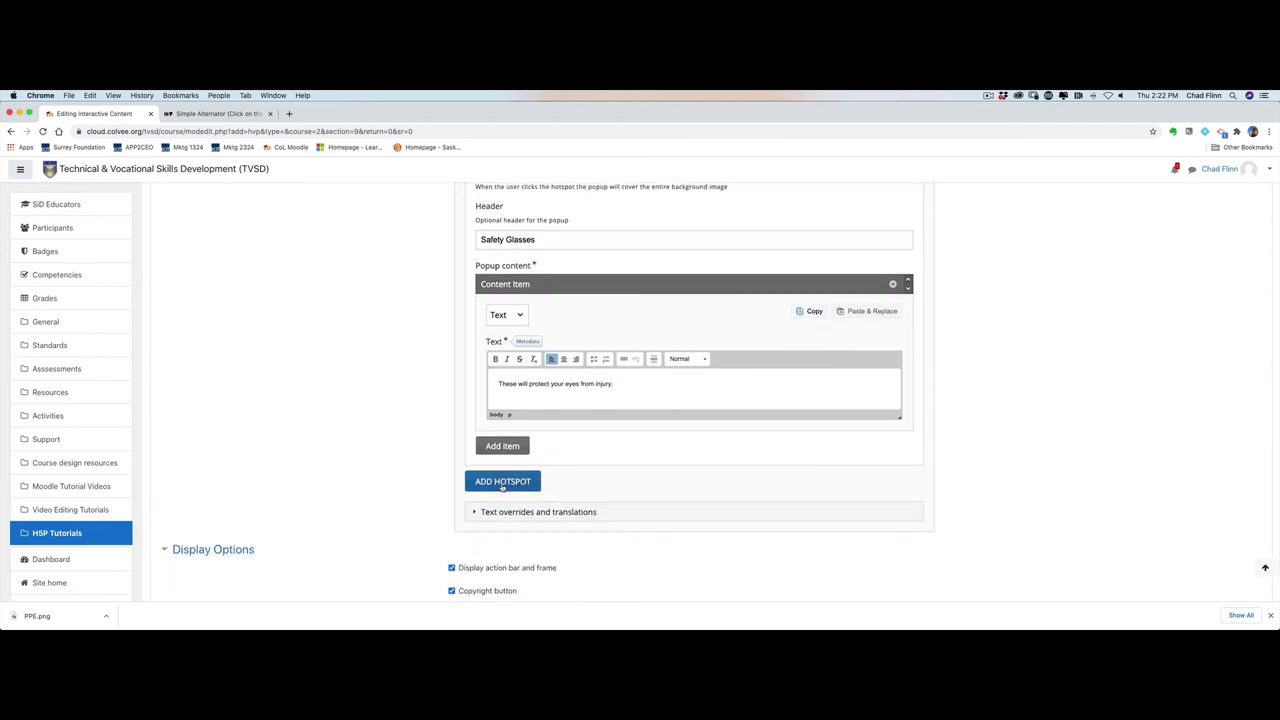
pyautogui.scroll(3, 502, 485)
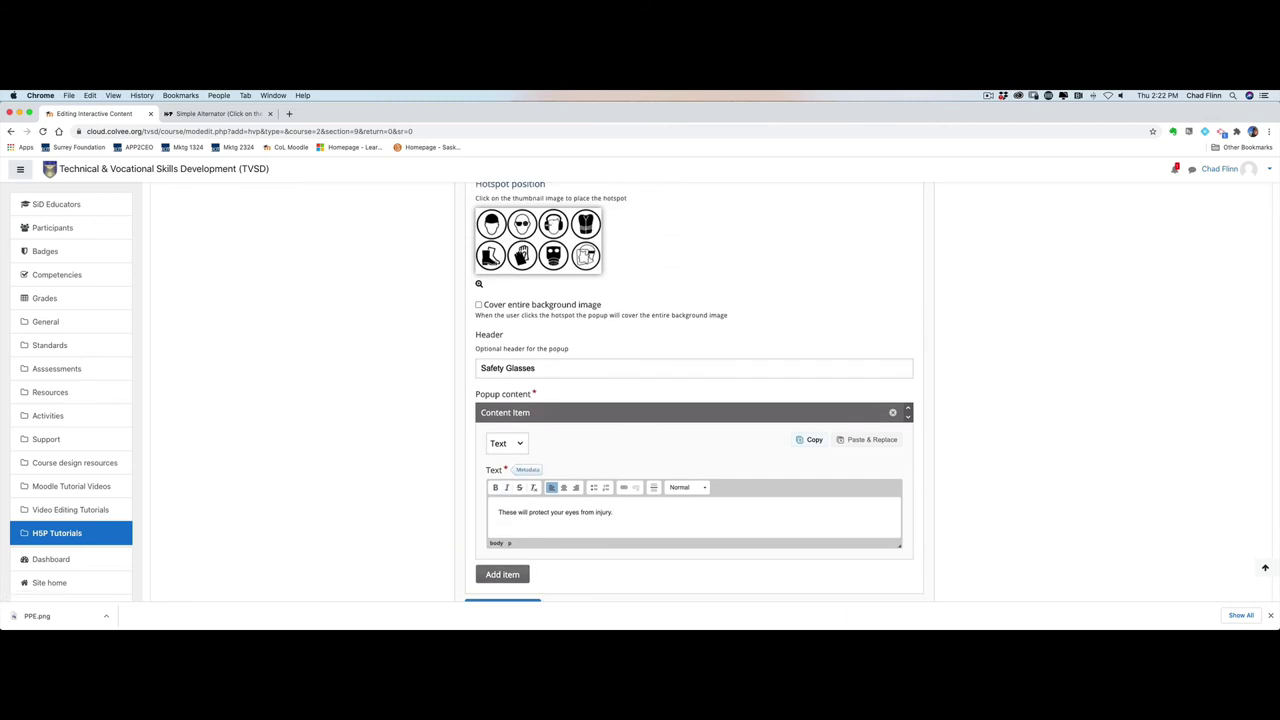
pyautogui.scroll(-5, 640, 429)
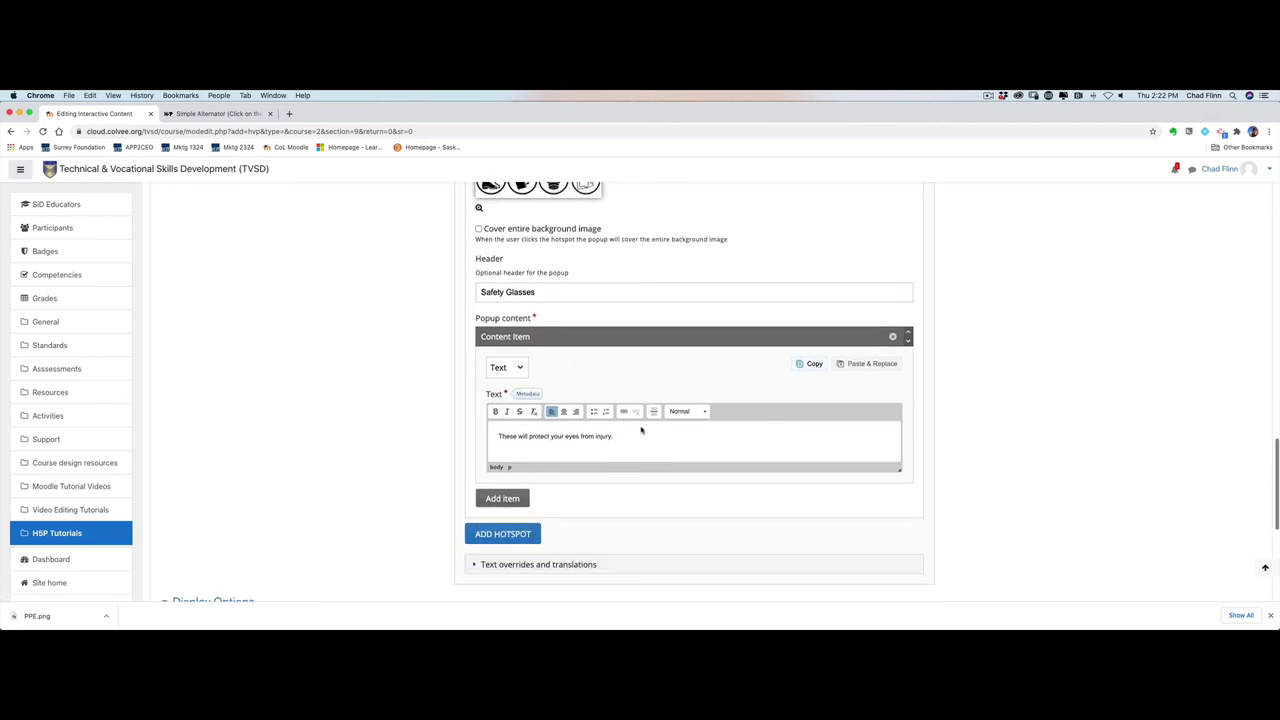
pyautogui.scroll(-2, 625, 432)
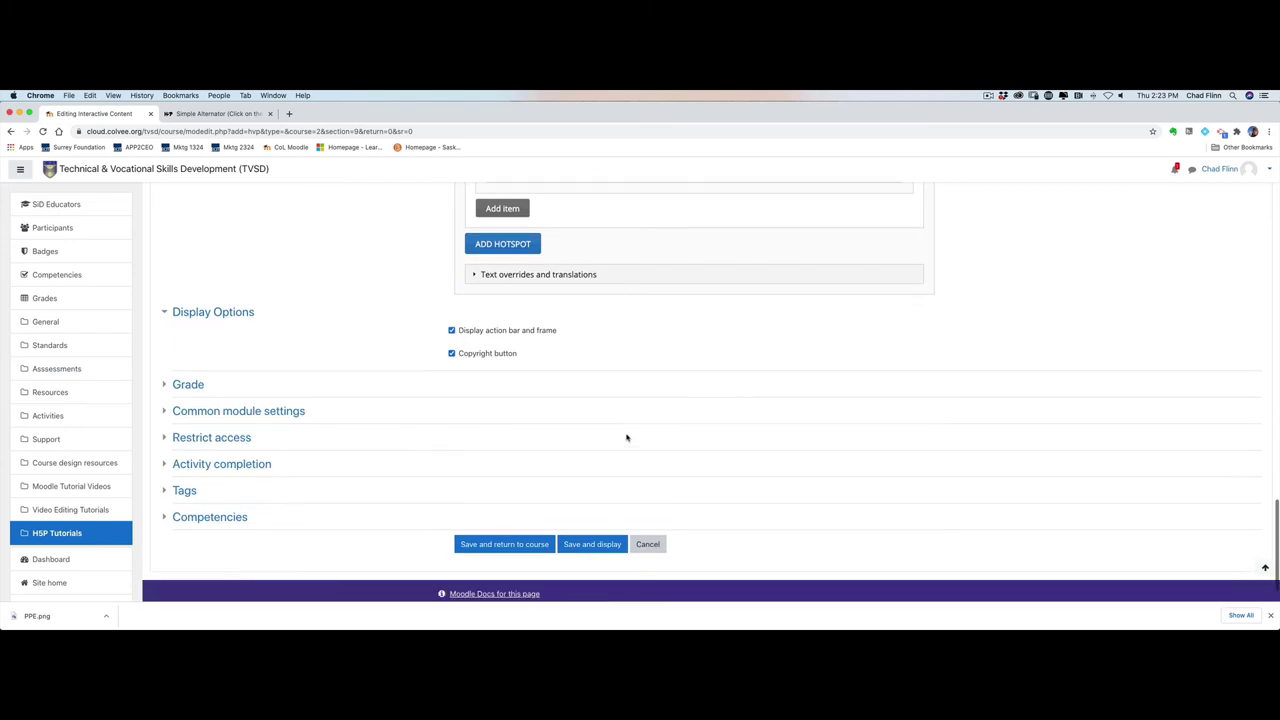
# Save and return to the course, then open the PPE activity
pyautogui.click(532, 544)
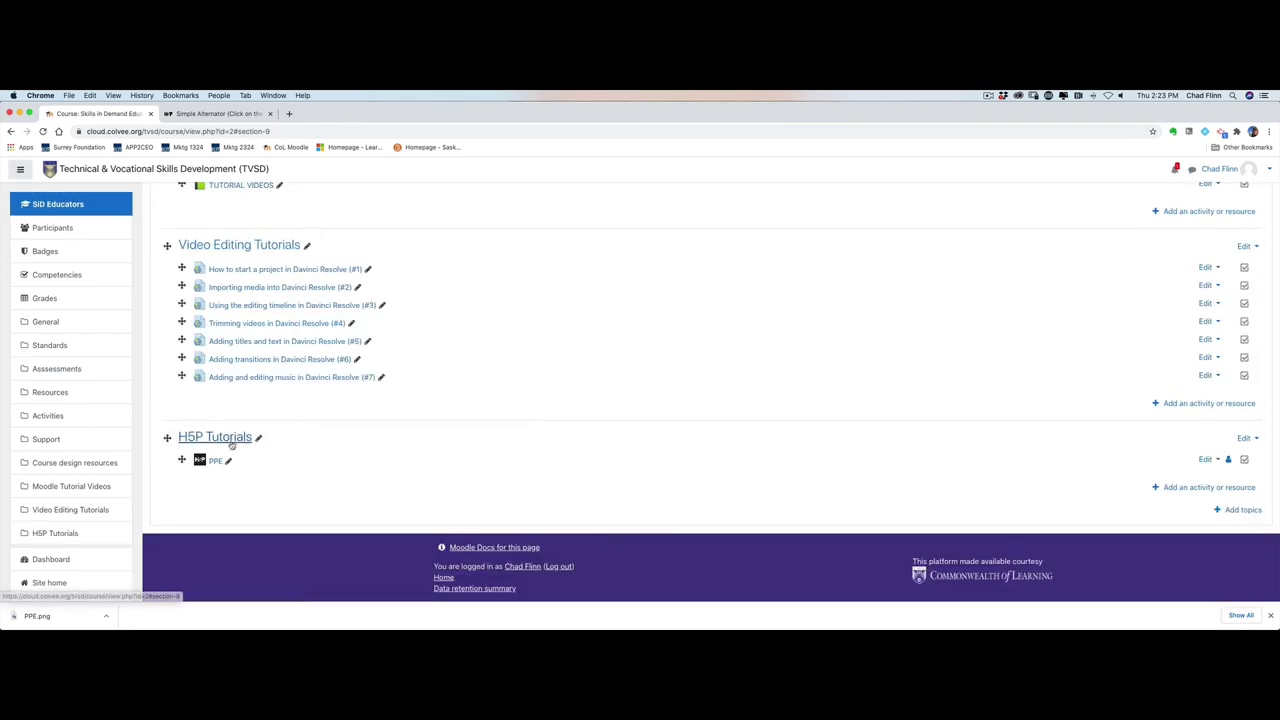
pyautogui.click(216, 462)
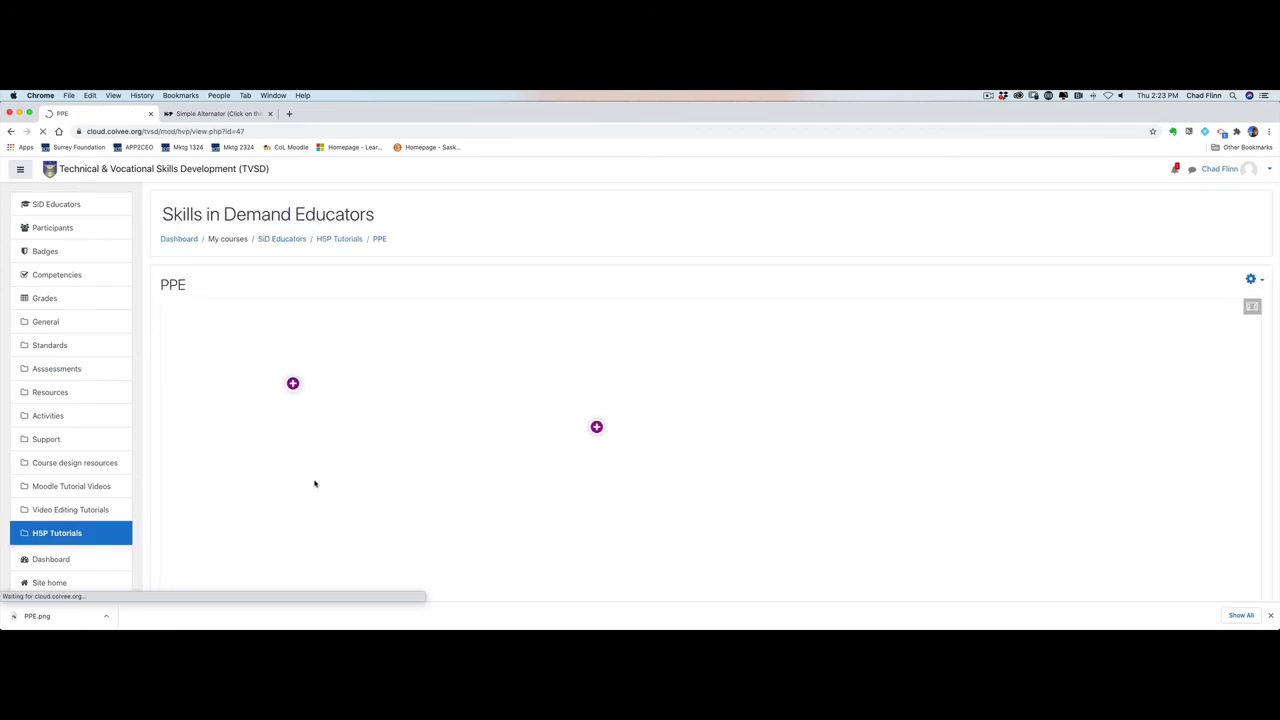
pyautogui.scroll(-2, 323, 301)
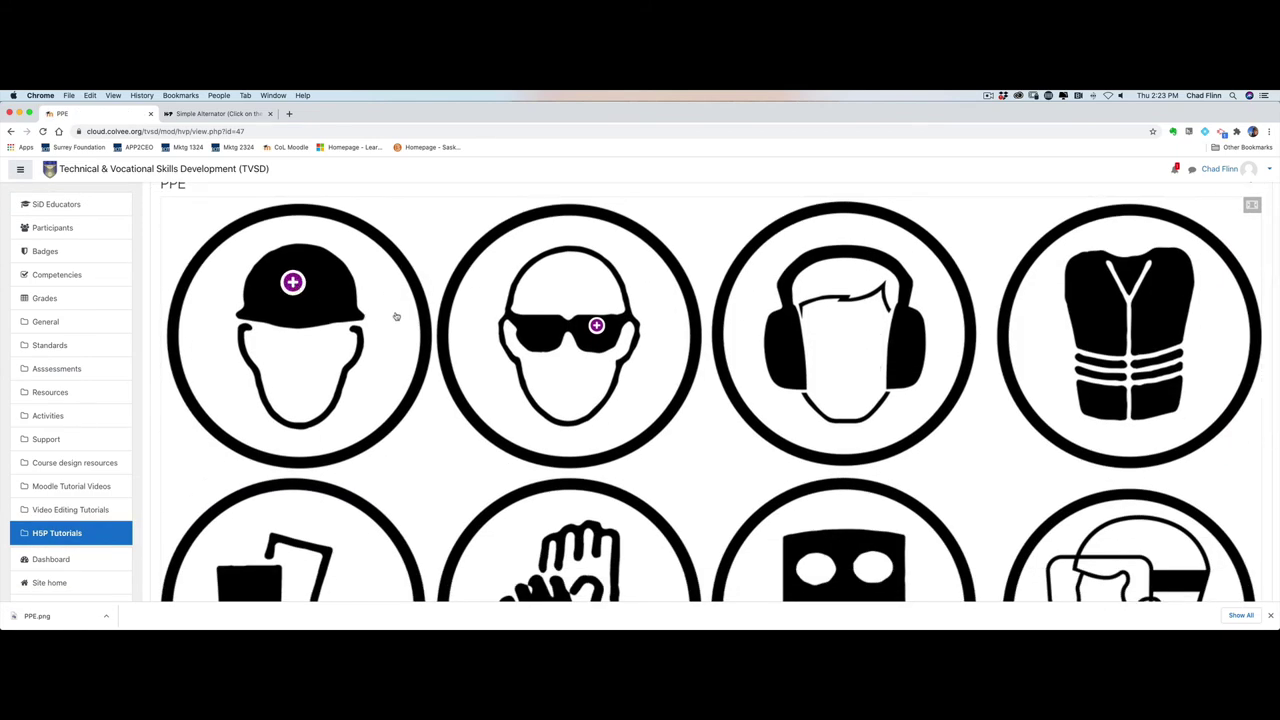
# Open and close the Hard hat and Safety Glasses popups on the image
pyautogui.click(292, 281)
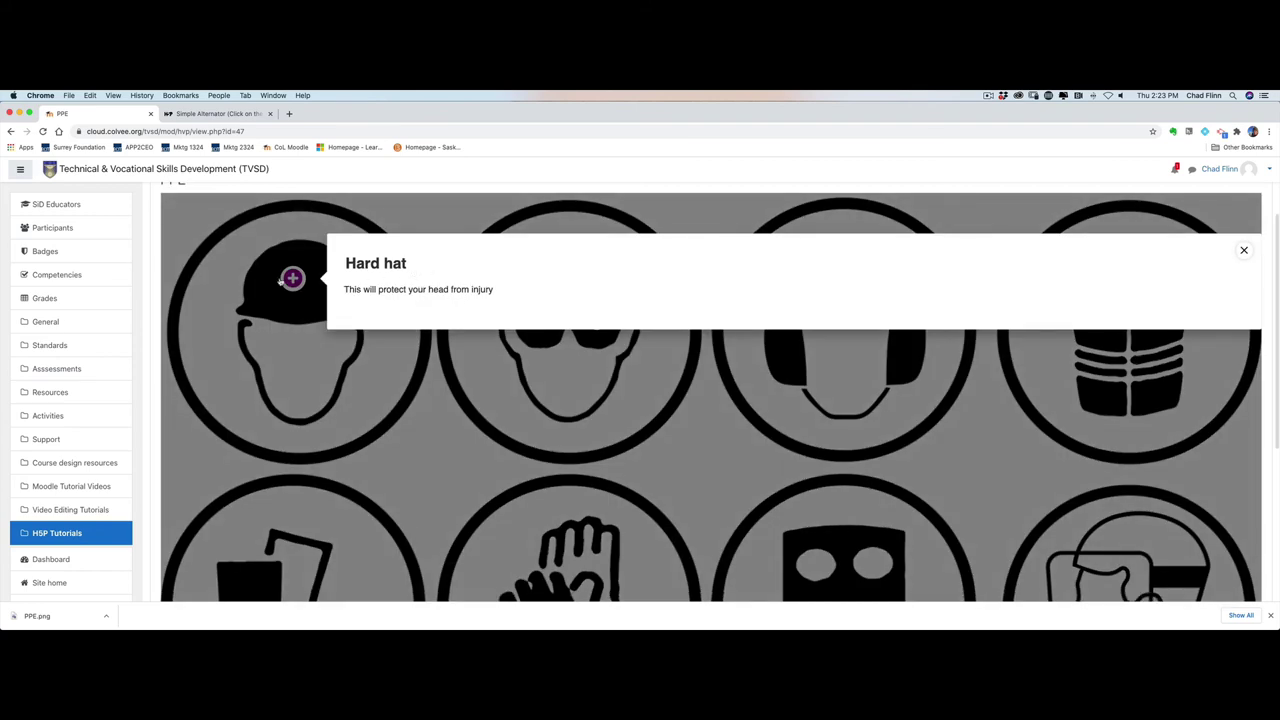
pyautogui.click(288, 280)
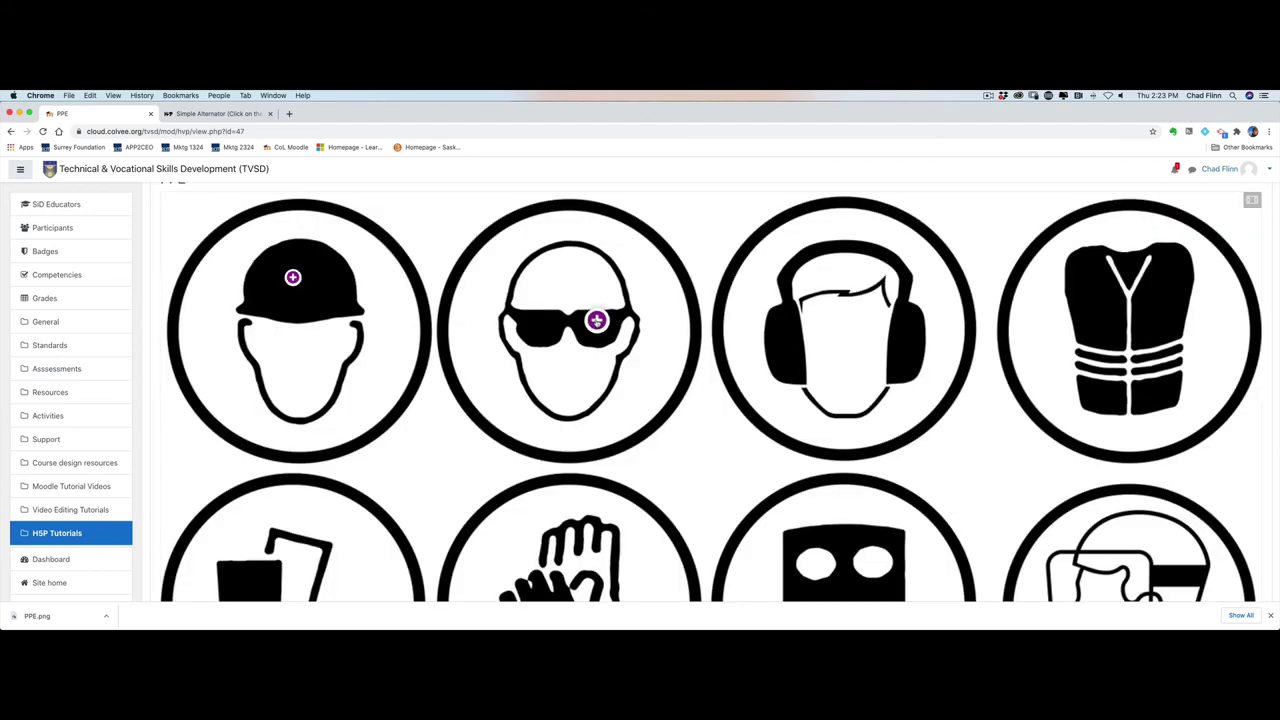
pyautogui.click(596, 321)
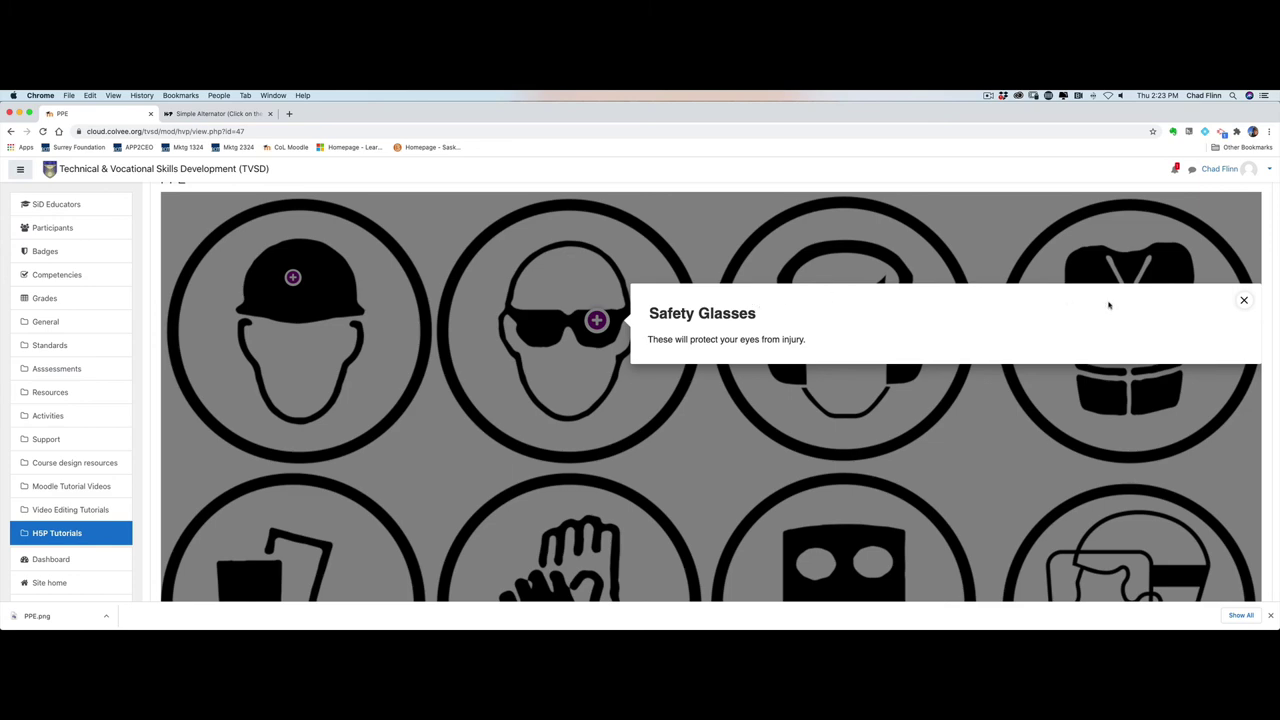
pyautogui.click(1244, 301)
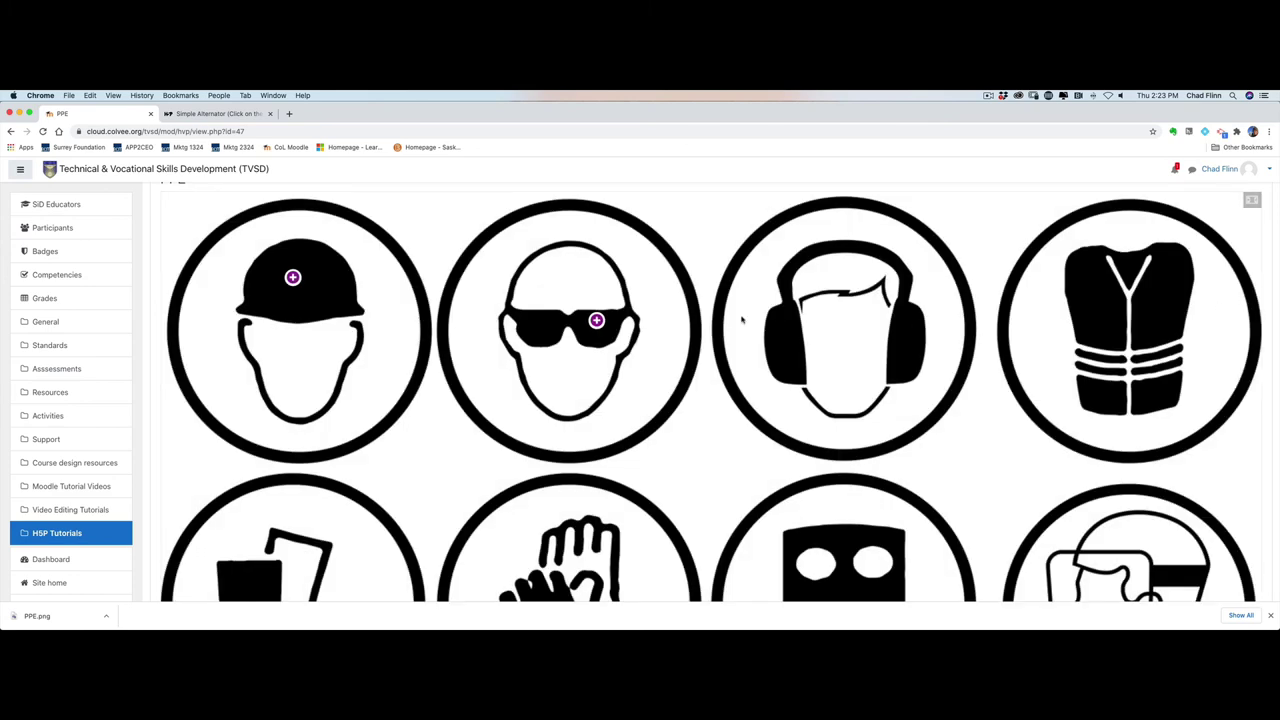
pyautogui.scroll(-5, 895, 338)
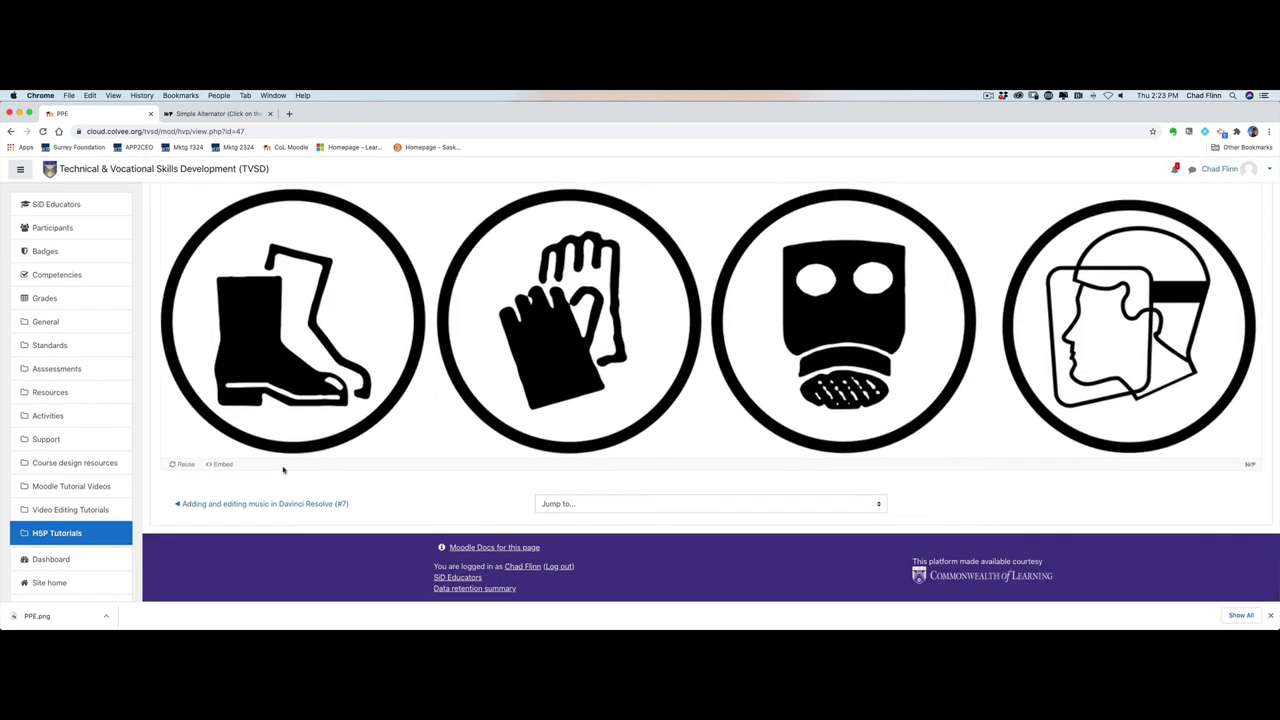
pyautogui.scroll(5, 576, 438)
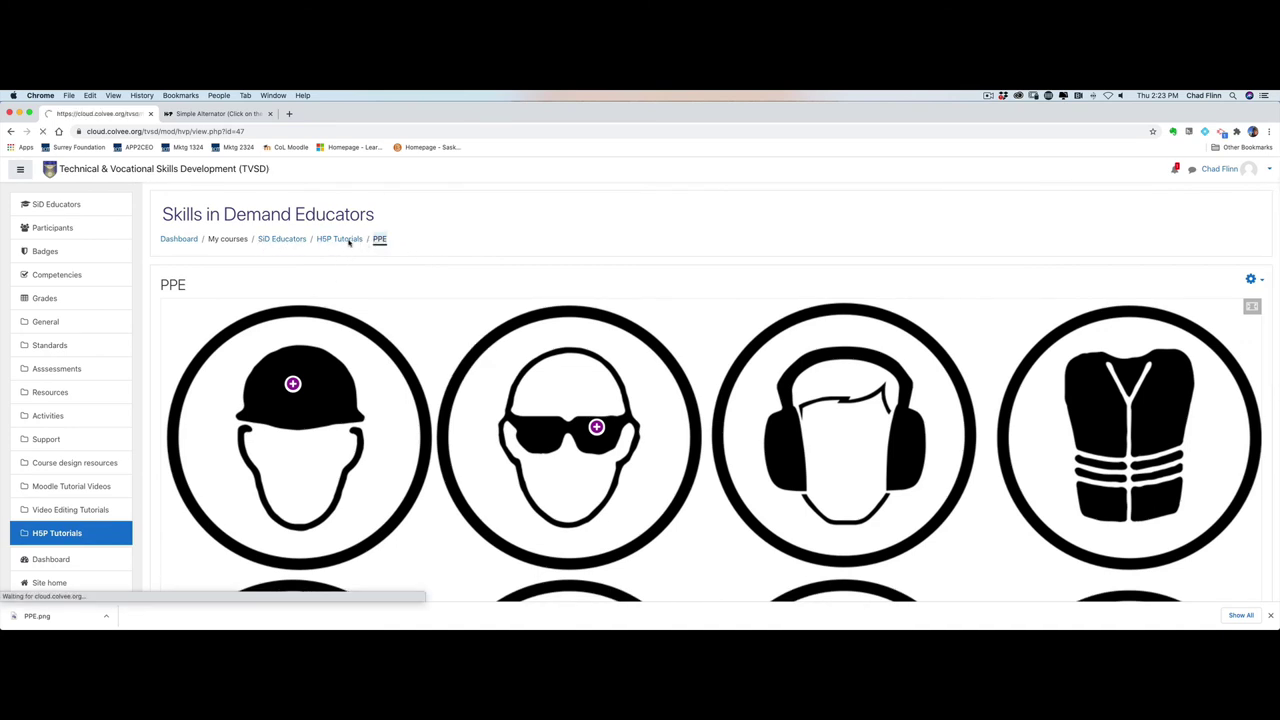
# Return to the H5P Tutorials course section through the breadcrumb
pyautogui.click(349, 240)
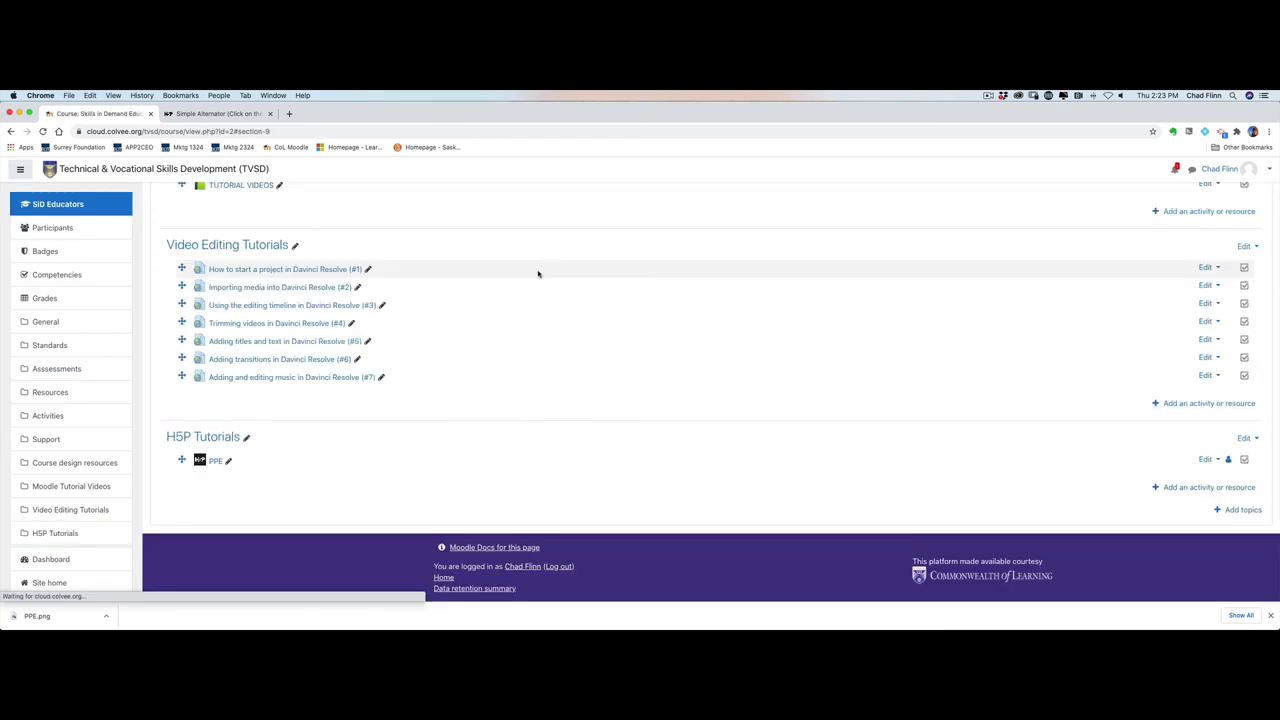